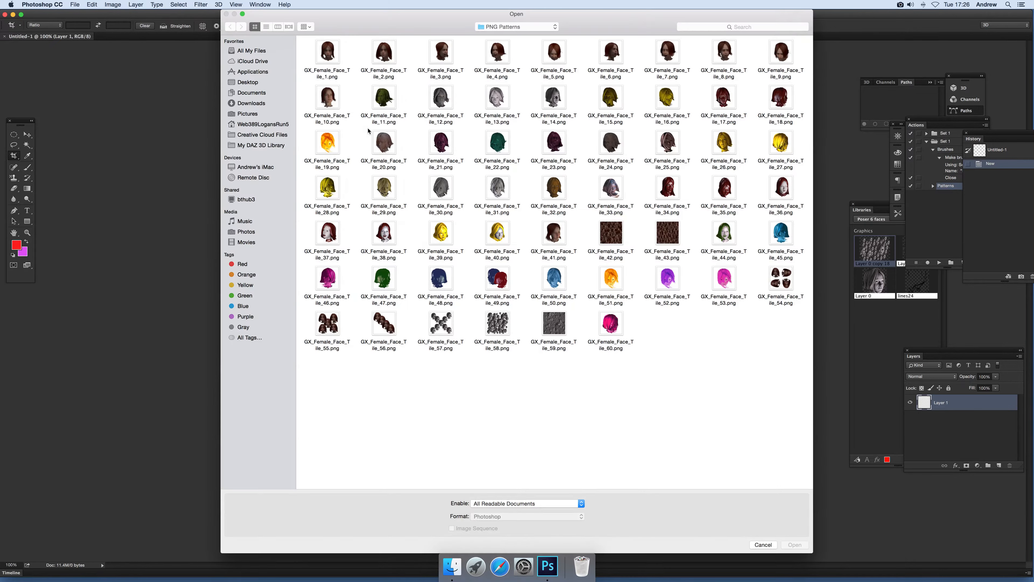
Step: Open GX_Female_Face_Tile_14.png and convert its head layer to a smart object
{"action": "left_click", "coordinate": [554, 102]}
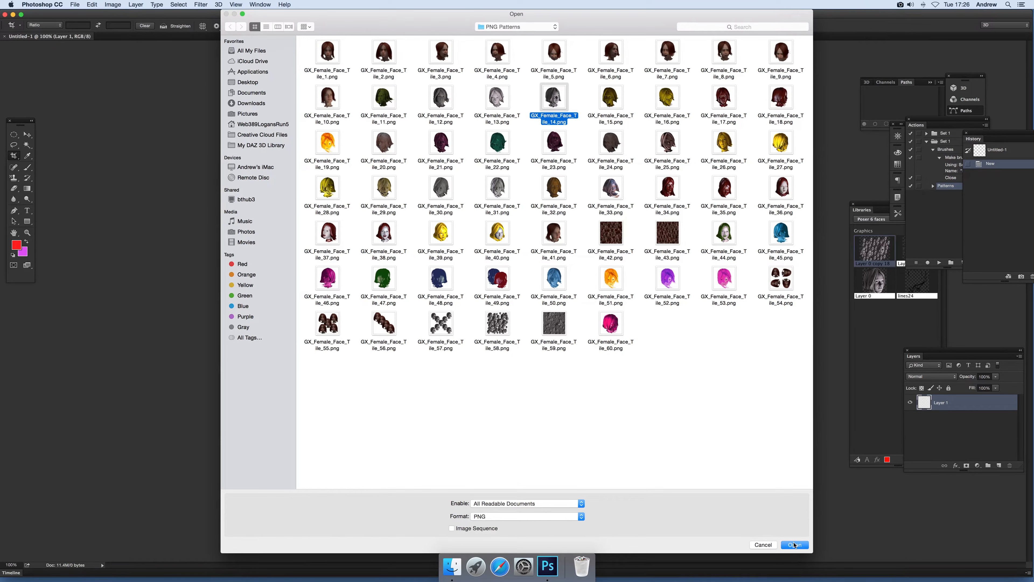
{"action": "key", "text": "Return"}
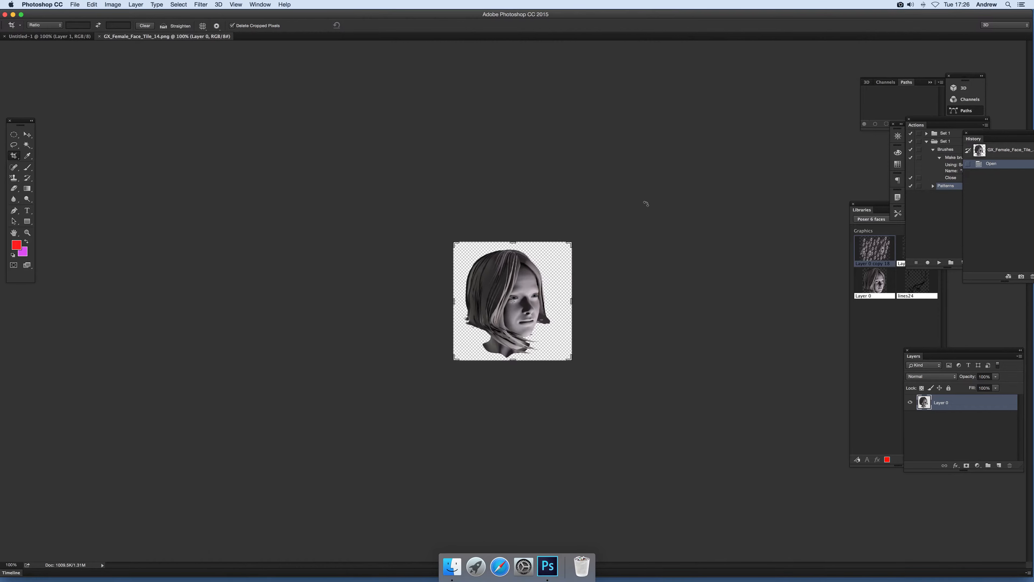
{"action": "left_click", "coordinate": [27, 135]}
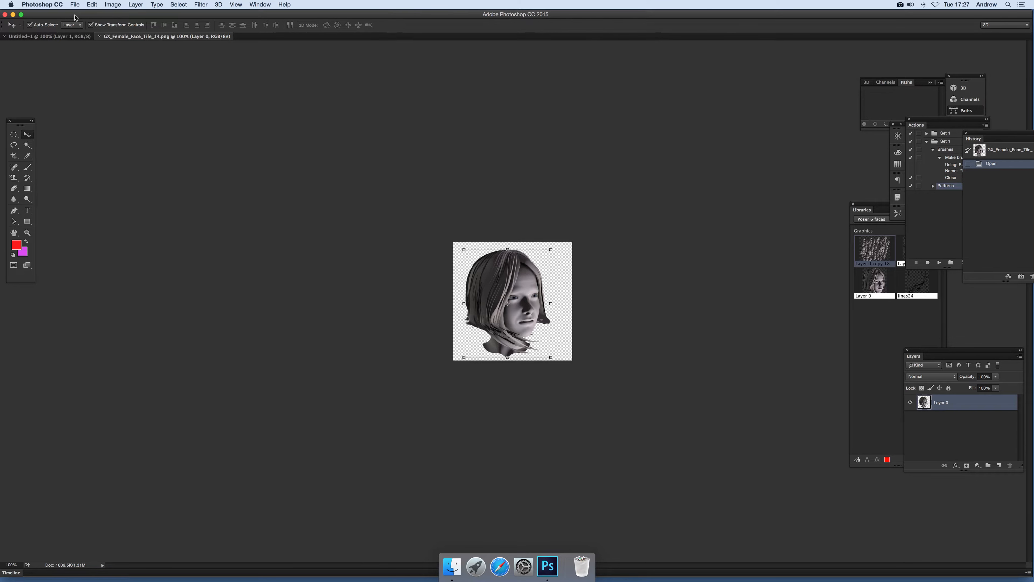
{"action": "left_click", "coordinate": [135, 5]}
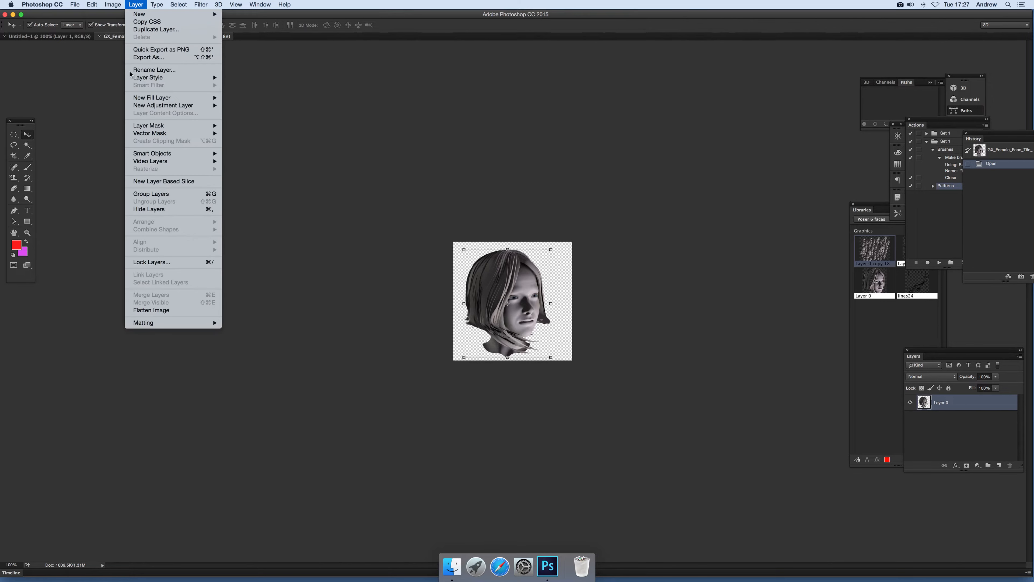
{"action": "mouse_move", "coordinate": [153, 156]}
{"action": "left_click", "coordinate": [262, 154]}
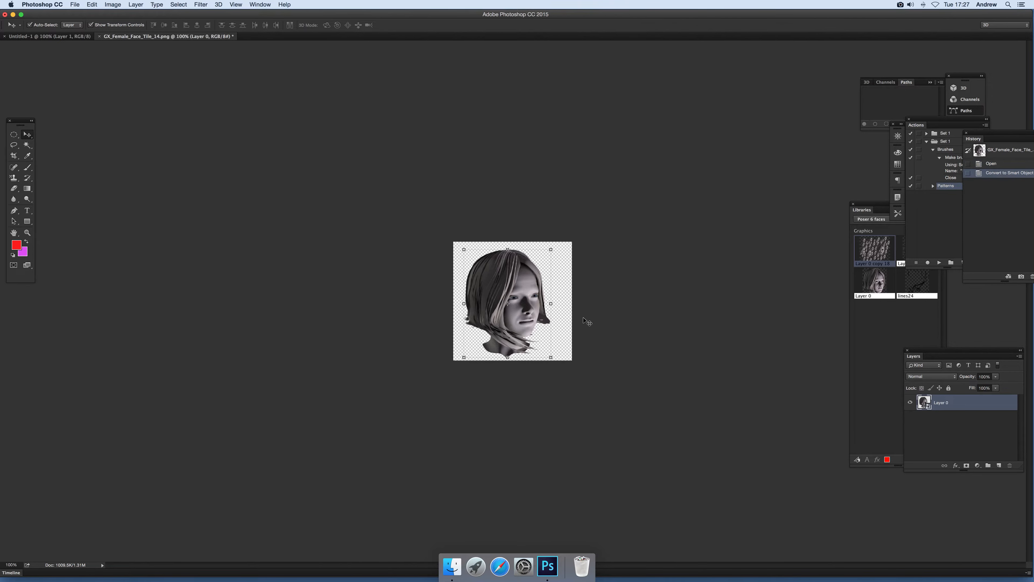
Step: Add the head smart object to the Poser 6 faces library and switch to the Untitled-1 document
{"action": "left_click_drag", "start_coordinate": [889, 217], "coordinate": [778, 205]}
{"action": "left_click_drag", "start_coordinate": [520, 261], "coordinate": [762, 332]}
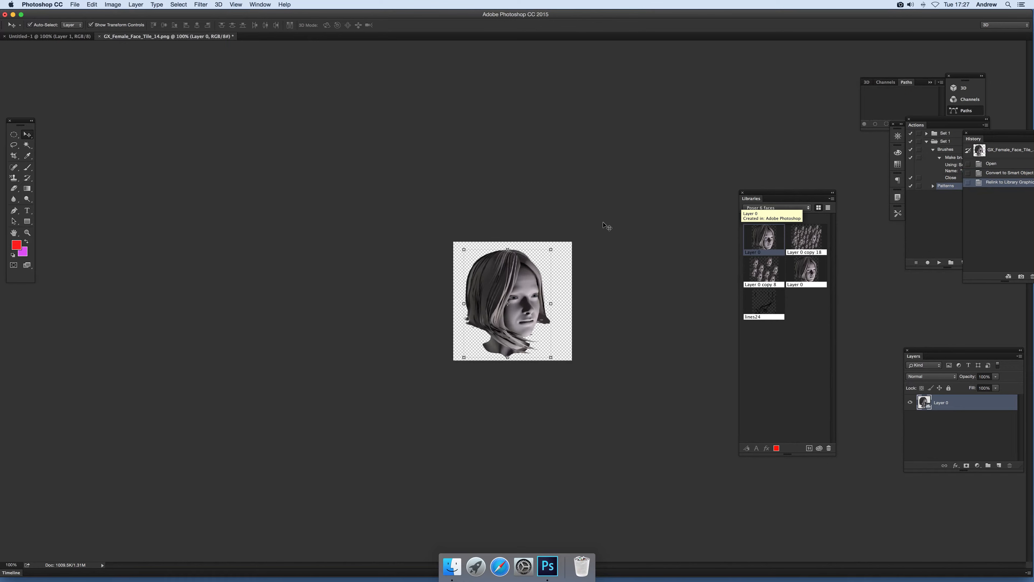
{"action": "left_click", "coordinate": [38, 36]}
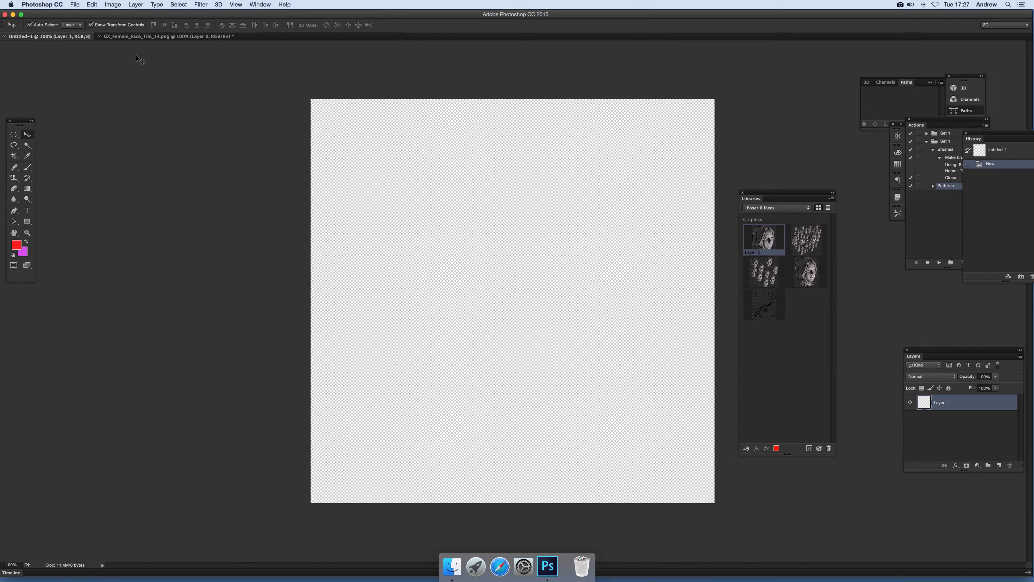
{"action": "left_click", "coordinate": [73, 4]}
{"action": "left_click", "coordinate": [82, 14]}
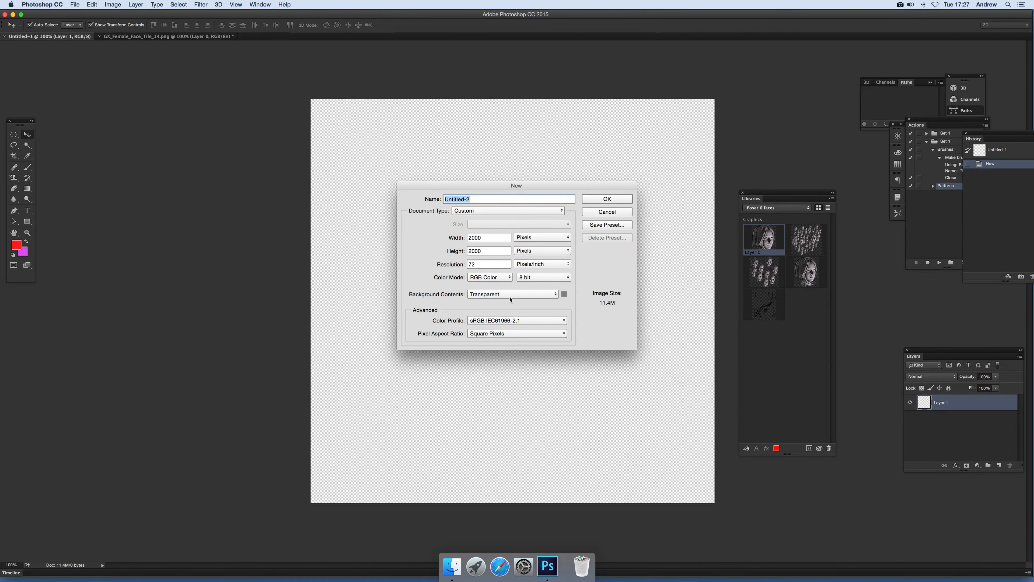
{"action": "left_click", "coordinate": [627, 212]}
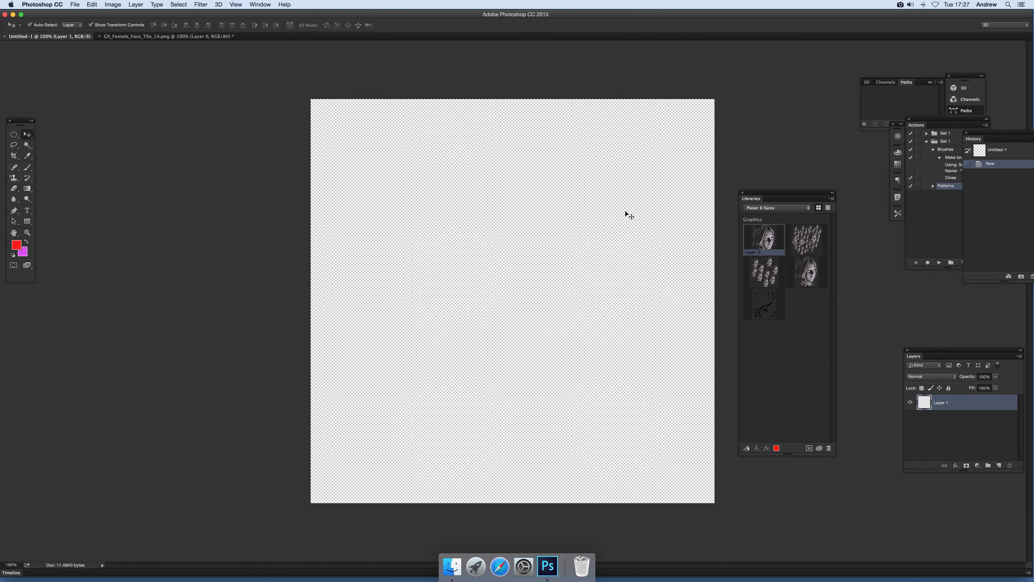
Step: Place the new head graphic from the library on the blank canvas, scaled to about 235%, slightly above and right of centre
{"action": "left_click_drag", "start_coordinate": [772, 241], "coordinate": [562, 246]}
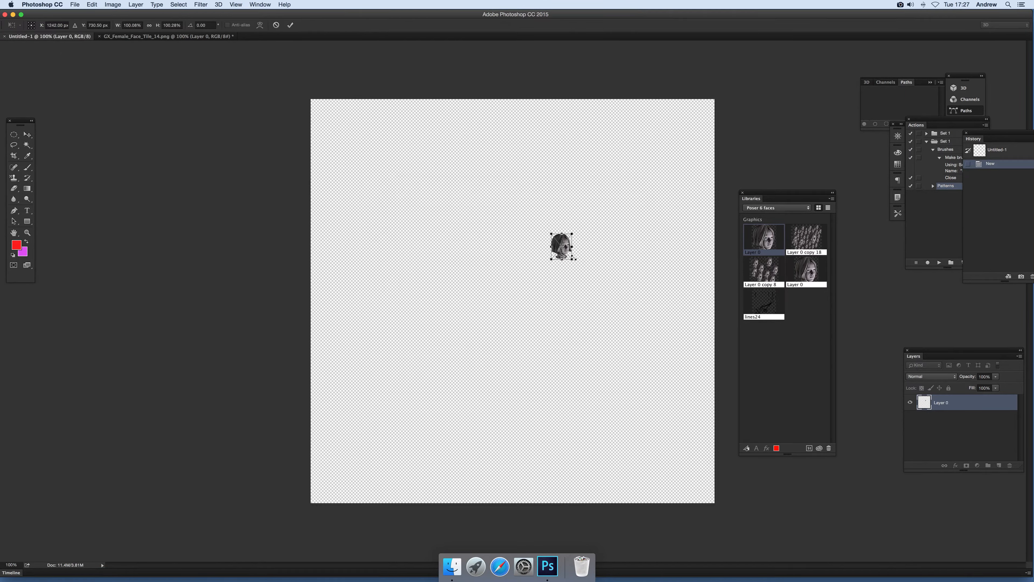
{"action": "left_click_drag", "start_coordinate": [573, 259], "coordinate": [602, 295]}
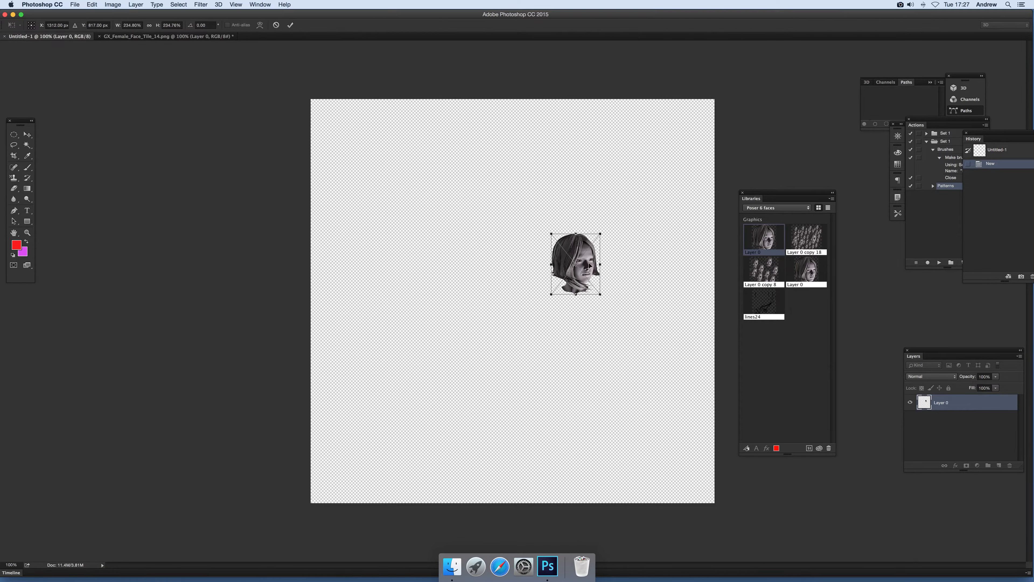
{"action": "left_click_drag", "start_coordinate": [578, 252], "coordinate": [567, 240]}
{"action": "key", "text": "Return"}
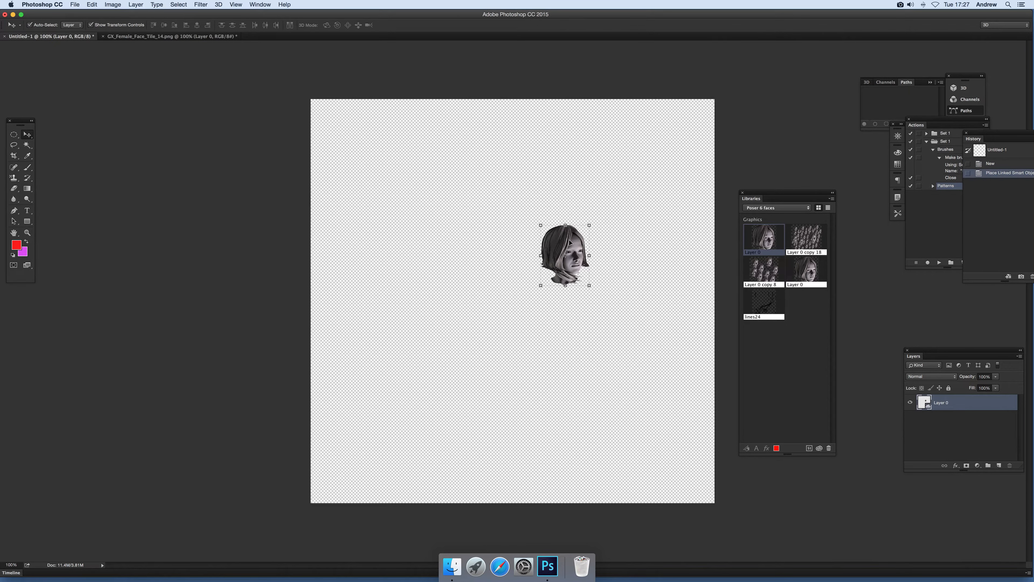
Step: Duplicate the head into a cluster of ten overlapping heads and shrink the lower-left copy
{"action": "left_click_drag", "start_coordinate": [569, 242], "coordinate": [481, 299]}
{"action": "left_click_drag", "start_coordinate": [502, 349], "coordinate": [486, 330]}
{"action": "key", "text": "Return"}
Step: Combine all the heads in the cluster into one smart object and add it to the Poser 6 faces library
{"action": "left_click_drag", "start_coordinate": [411, 151], "coordinate": [608, 370]}
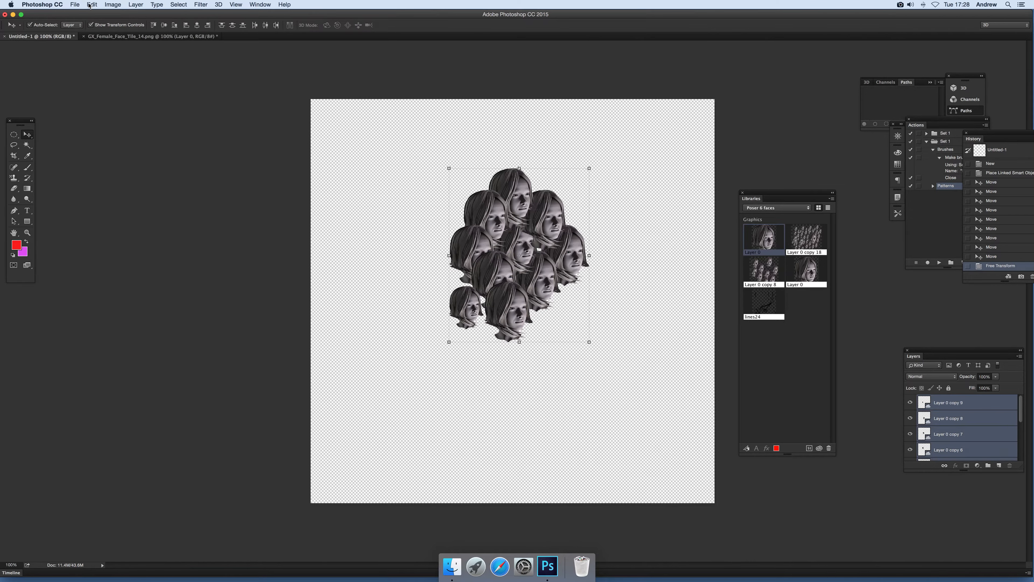
{"action": "left_click", "coordinate": [131, 4]}
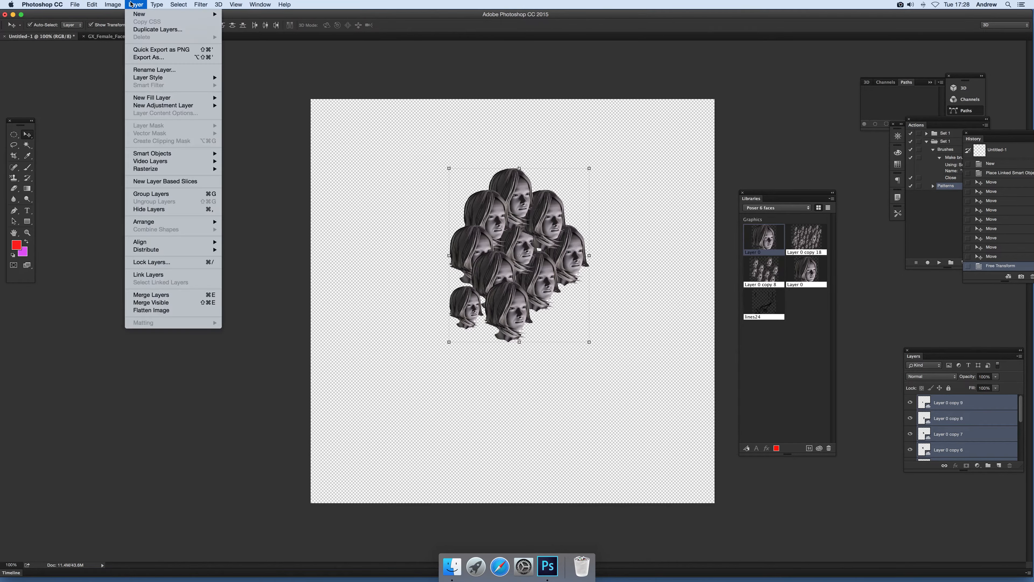
{"action": "mouse_move", "coordinate": [187, 155]}
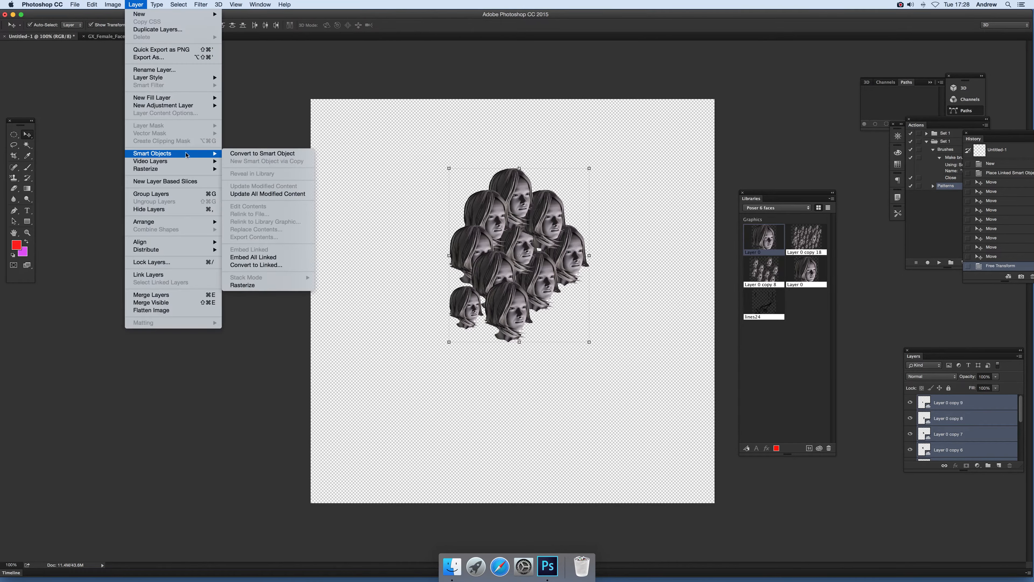
{"action": "left_click", "coordinate": [249, 154]}
{"action": "left_click_drag", "start_coordinate": [521, 241], "coordinate": [753, 272]}
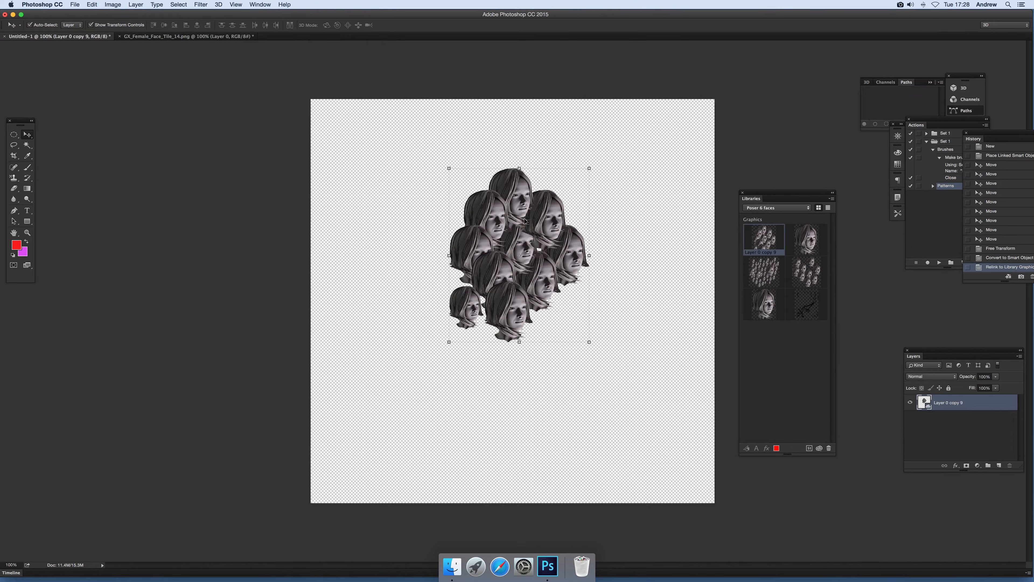
Step: Move the head cluster to the canvas's upper left and place a large single head from the library near the centre
{"action": "left_click_drag", "start_coordinate": [516, 212], "coordinate": [416, 168]}
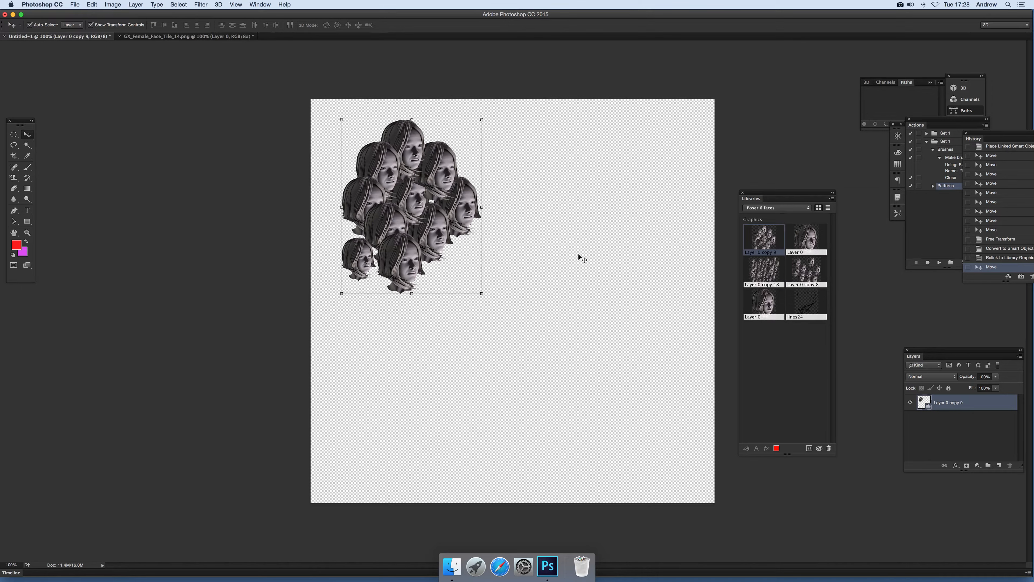
{"action": "left_click_drag", "start_coordinate": [810, 241], "coordinate": [573, 363]}
{"action": "key", "text": "Return"}
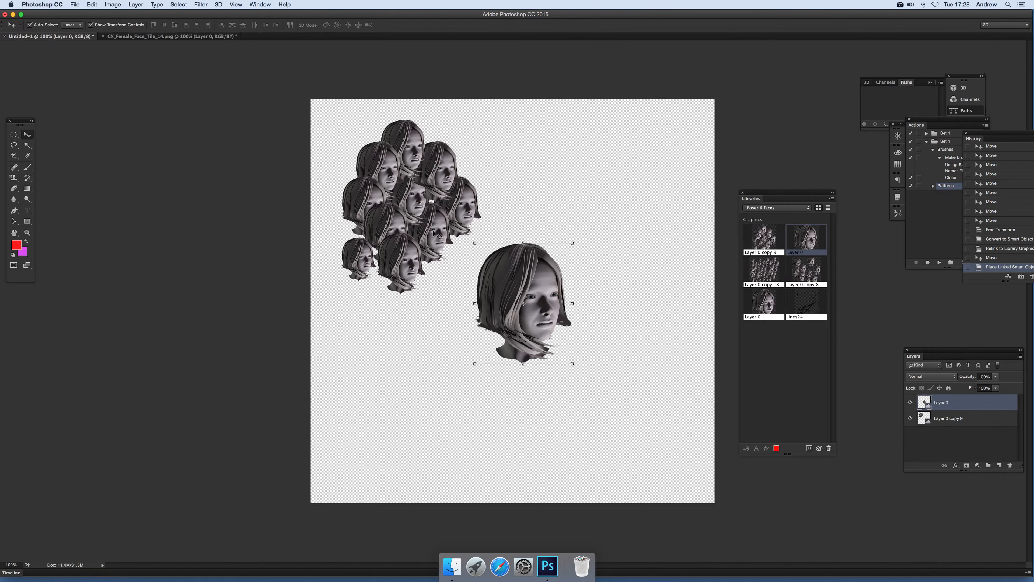
Step: Duplicate the head cluster repeatedly across the canvas, raising Layer 0 copy 11 above the large head in the layer order
{"action": "left_click", "coordinate": [434, 221]}
{"action": "left_click_drag", "start_coordinate": [427, 217], "coordinate": [475, 213]}
{"action": "left_click_drag", "start_coordinate": [470, 171], "coordinate": [506, 258]}
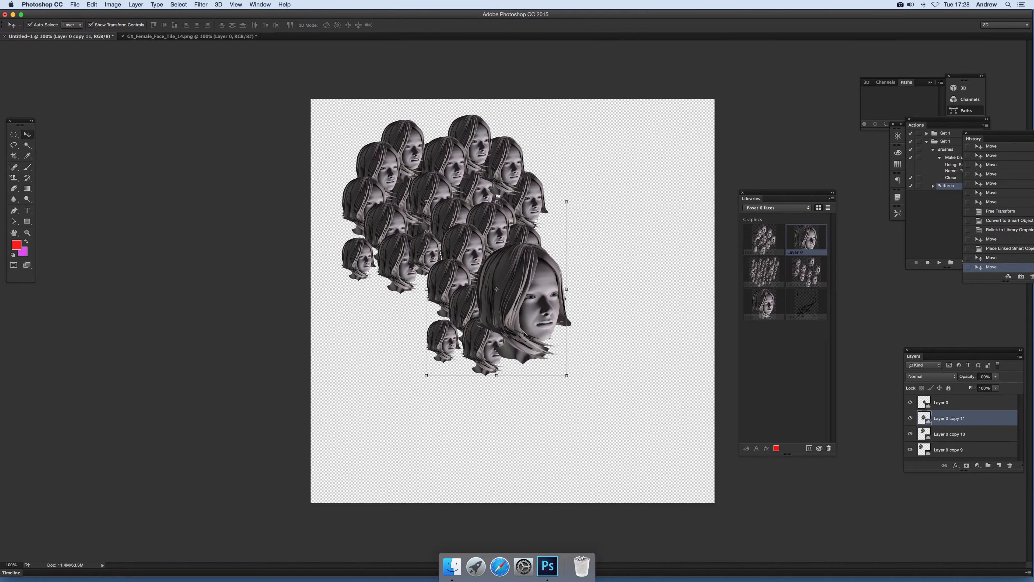
{"action": "left_click_drag", "start_coordinate": [938, 422], "coordinate": [940, 401]}
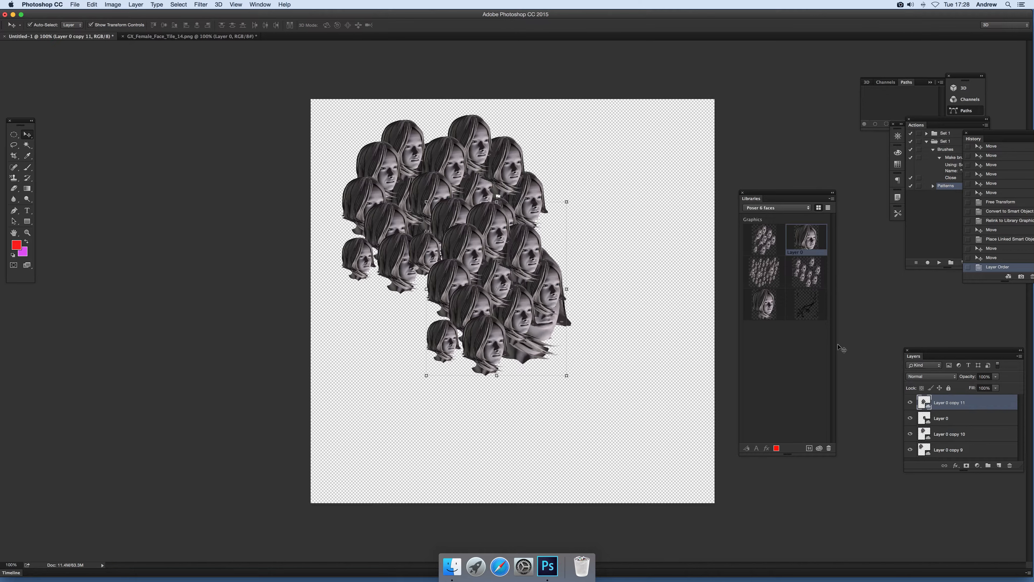
{"action": "left_click_drag", "start_coordinate": [516, 292], "coordinate": [647, 238]}
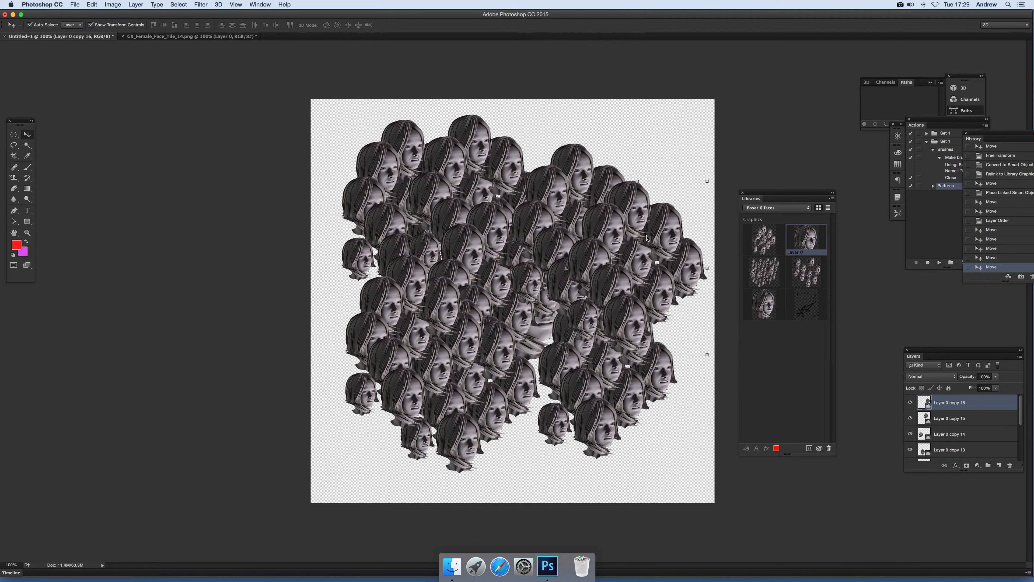
Step: Scale down the newest cluster copy and fill the canvas's upper-right area with the smaller heads
{"action": "key", "text": "super+t"}
{"action": "left_click_drag", "start_coordinate": [706, 357], "coordinate": [645, 295]}
{"action": "left_click_drag", "start_coordinate": [614, 236], "coordinate": [515, 129]}
{"action": "key", "text": "Return"}
Step: Place another large single head from the library over the middle of the crowd of heads
{"action": "left_click_drag", "start_coordinate": [775, 241], "coordinate": [585, 363]}
{"action": "left_click_drag", "start_coordinate": [538, 278], "coordinate": [516, 277]}
{"action": "key", "text": "Return"}
Step: Combine all the layers into one smart object and add the full composition to the Poser 6 faces library
{"action": "left_click_drag", "start_coordinate": [305, 84], "coordinate": [710, 508]}
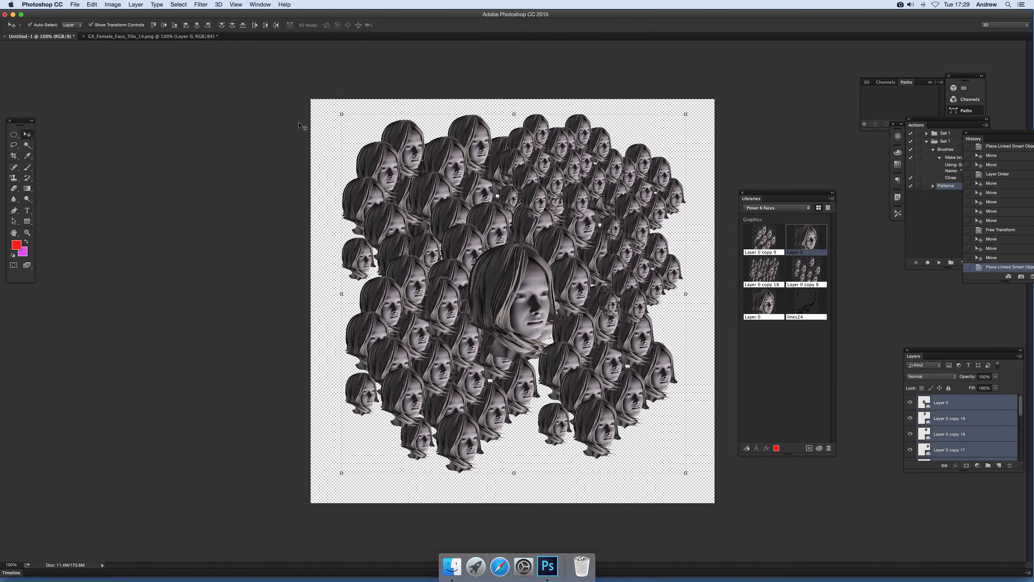
{"action": "left_click", "coordinate": [136, 6]}
{"action": "mouse_move", "coordinate": [158, 153]}
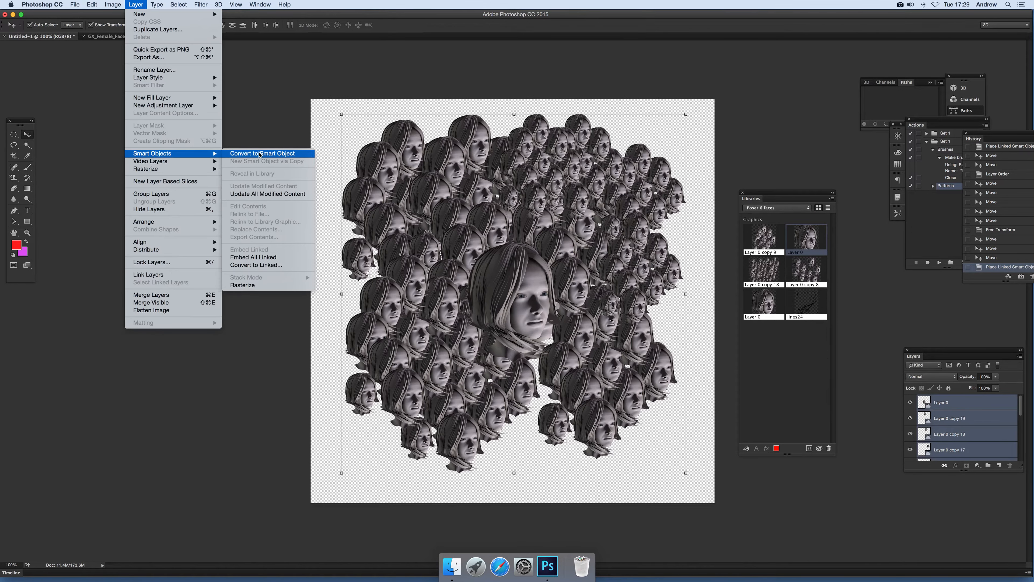
{"action": "left_click", "coordinate": [261, 153]}
{"action": "left_click_drag", "start_coordinate": [469, 226], "coordinate": [775, 356]}
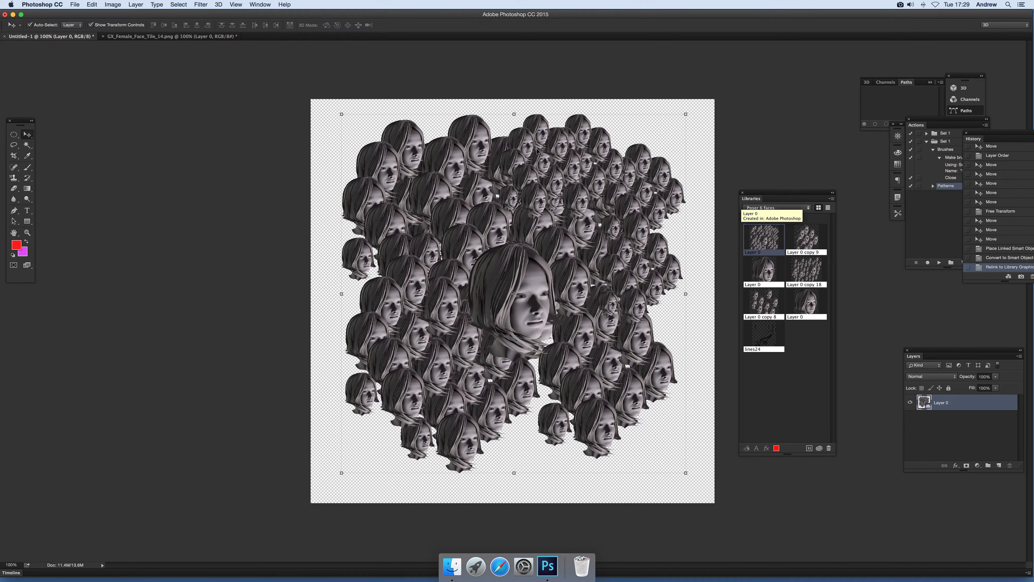
Step: Scale down the composition from its lower-right corner and duplicate it five times to cover most of the canvas
{"action": "left_click_drag", "start_coordinate": [684, 471], "coordinate": [592, 375]}
{"action": "double_click", "coordinate": [487, 245]}
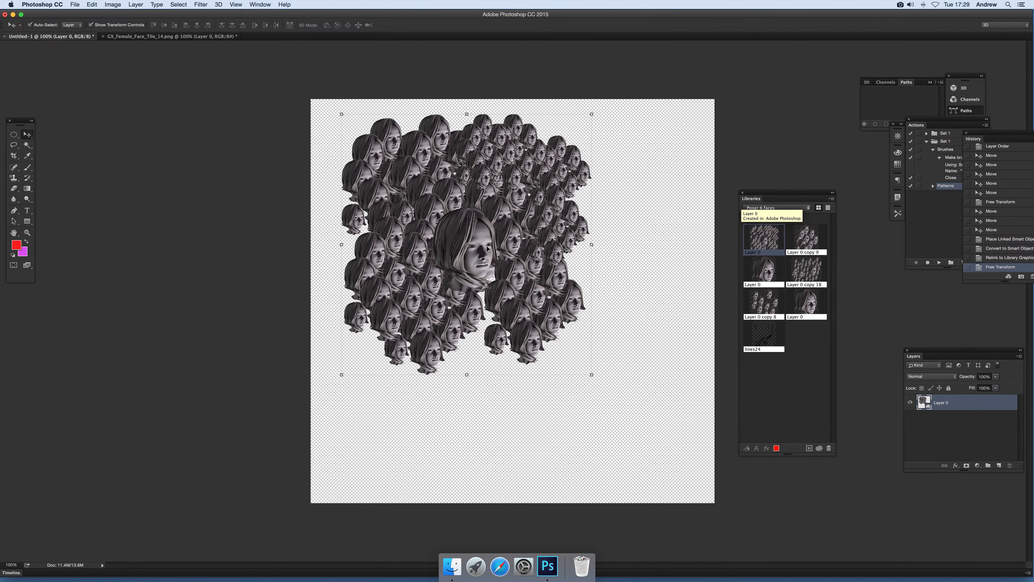
{"action": "left_click_drag", "start_coordinate": [482, 243], "coordinate": [581, 309]}
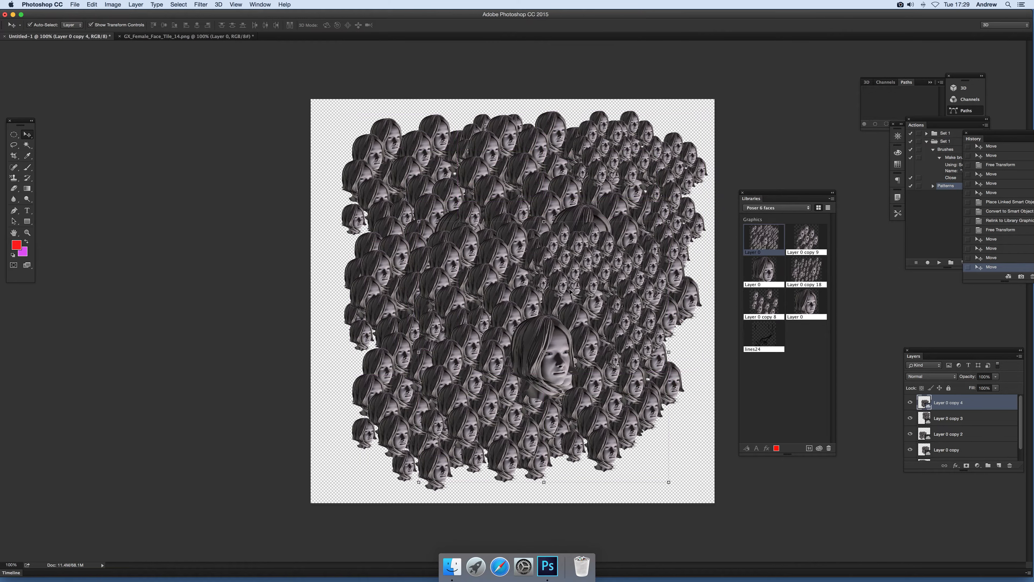
{"action": "left_click_drag", "start_coordinate": [499, 301], "coordinate": [502, 322]}
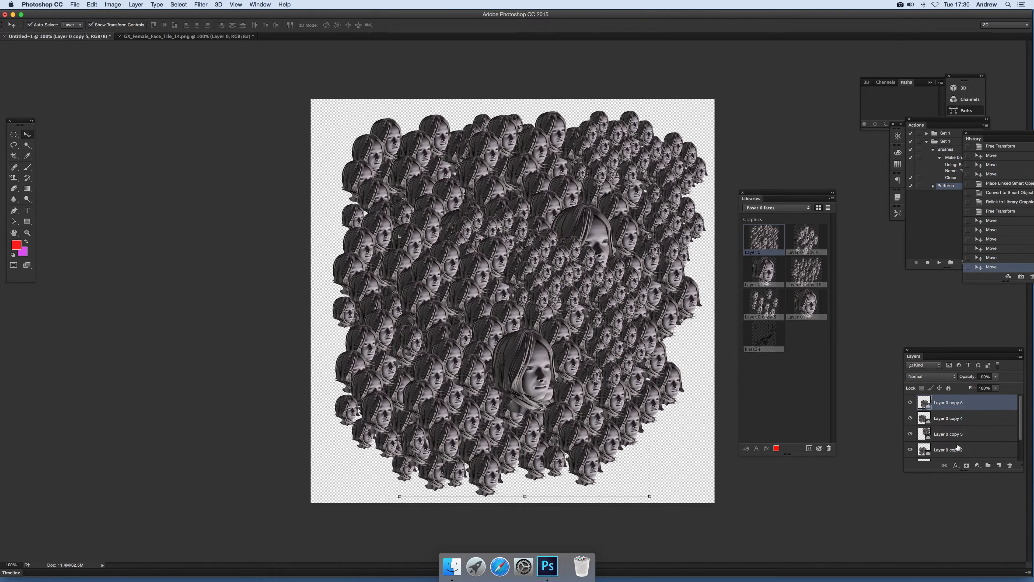
Step: Select all layers from Layer 0 copy 5 down to Layer 0 and merge them
{"action": "left_click_drag", "start_coordinate": [1022, 419], "coordinate": [1016, 450]}
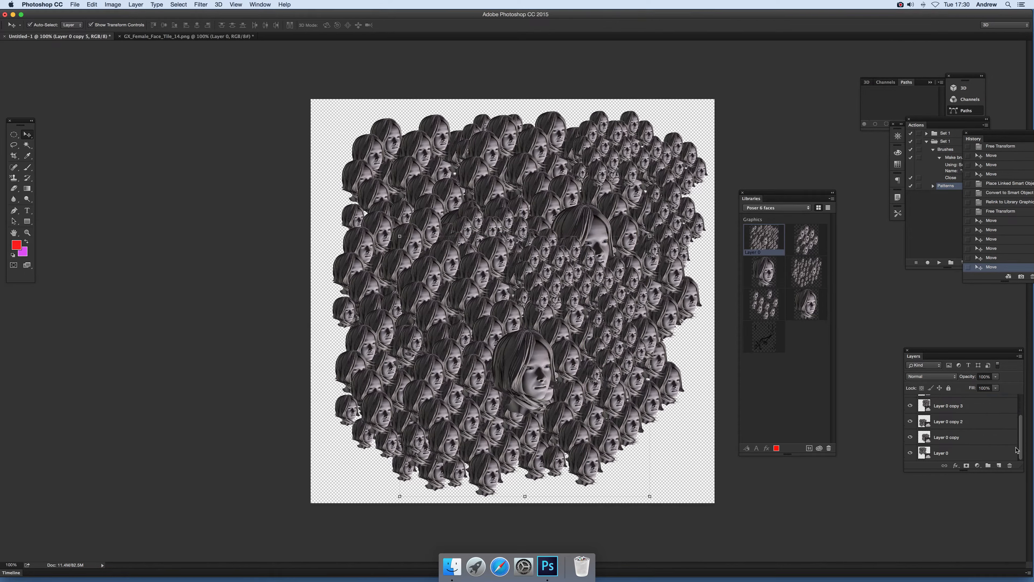
{"action": "left_click", "coordinate": [947, 454], "text": "shift"}
{"action": "left_click", "coordinate": [135, 4]}
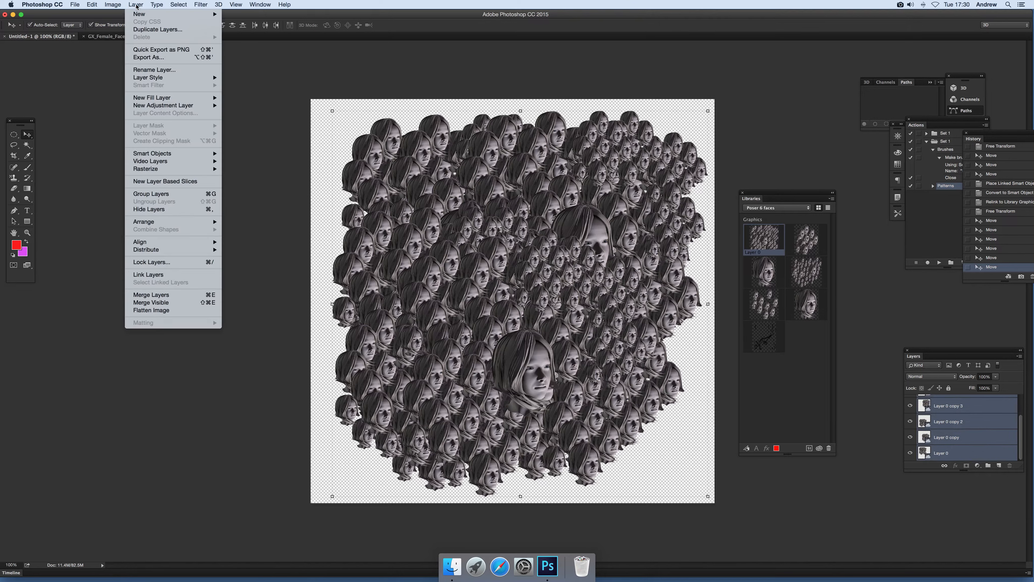
{"action": "left_click", "coordinate": [139, 295]}
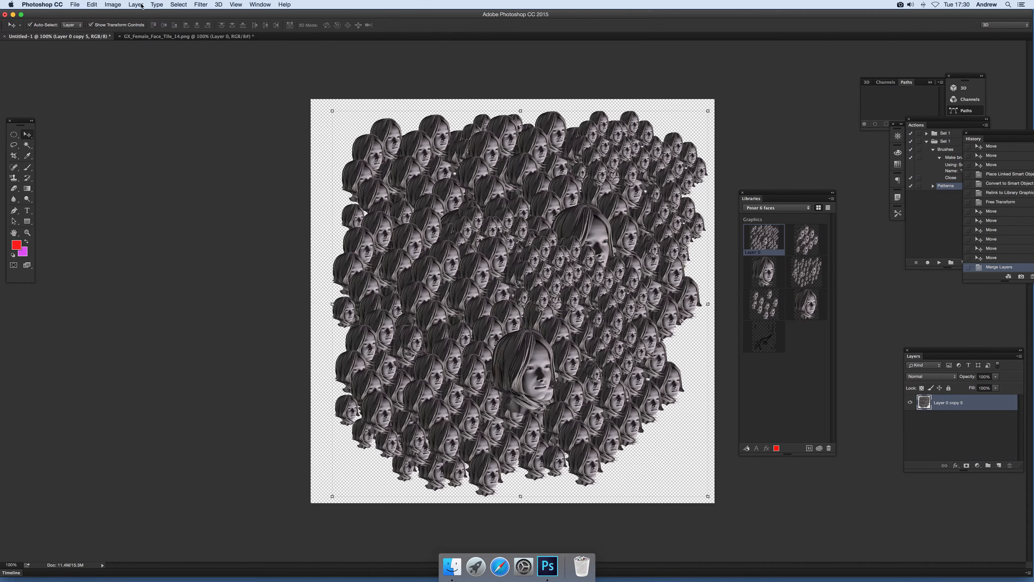
Step: Apply the Offset filter to the merged layer with horizontal -1000, vertical +1000 and Wrap Around
{"action": "left_click", "coordinate": [201, 5]}
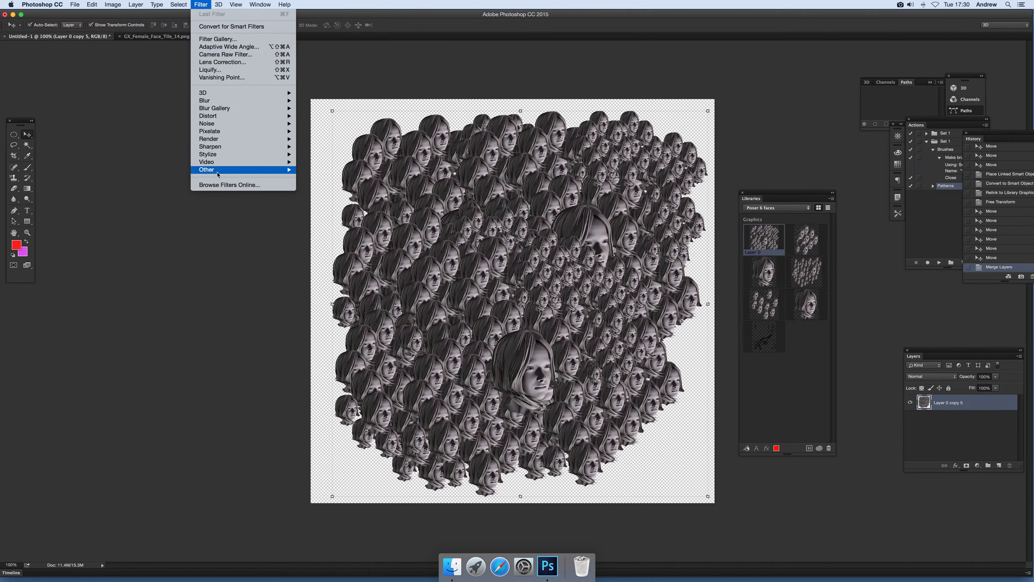
{"action": "mouse_move", "coordinate": [252, 169]}
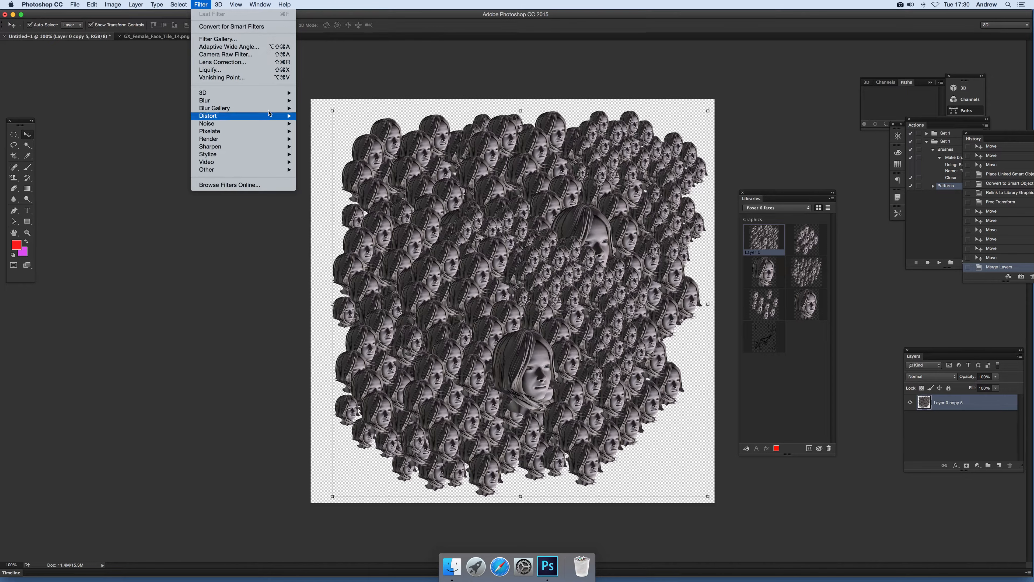
{"action": "left_click", "coordinate": [315, 208]}
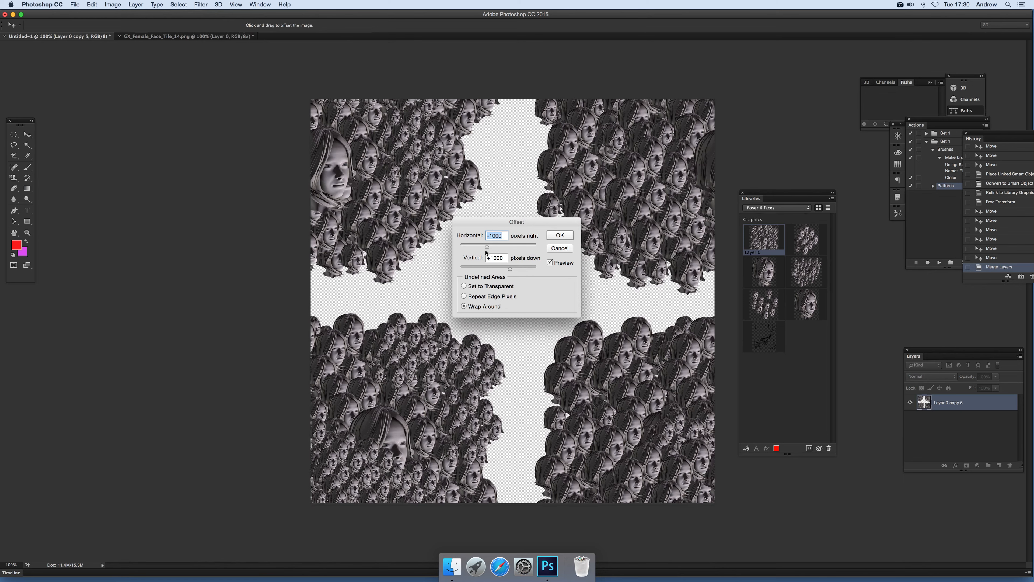
{"action": "left_click", "coordinate": [560, 236]}
Step: Place the full face composition from the library over the cross-shaped gap and scale it down toward the upper left
{"action": "left_click_drag", "start_coordinate": [766, 240], "coordinate": [490, 245]}
{"action": "left_click_drag", "start_coordinate": [456, 186], "coordinate": [473, 225]}
{"action": "key", "text": "Return"}
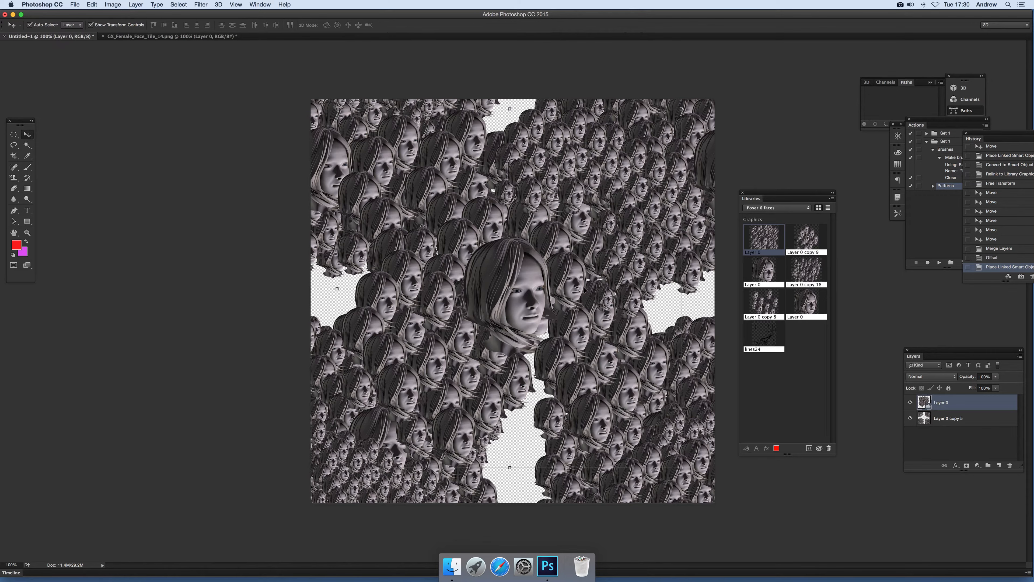
{"action": "left_click_drag", "start_coordinate": [681, 468], "coordinate": [561, 342]}
{"action": "key", "text": "Return"}
{"action": "left_click_drag", "start_coordinate": [587, 266], "coordinate": [569, 272]}
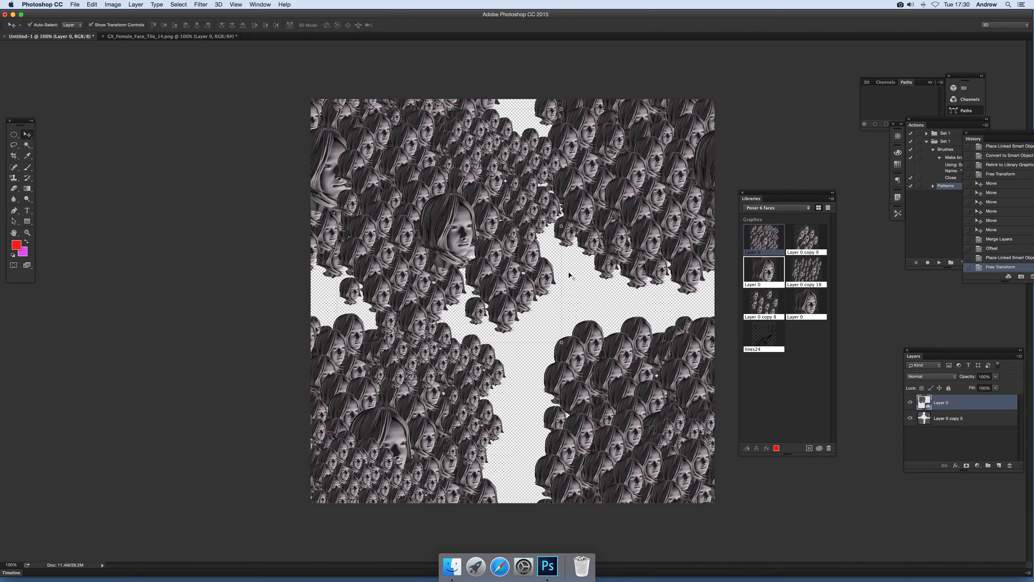
Step: Place the large single-head graphic from the library over the central gap and duplicate it three times across the gap
{"action": "left_click_drag", "start_coordinate": [582, 287], "coordinate": [672, 385]}
{"action": "left_click_drag", "start_coordinate": [612, 293], "coordinate": [374, 285]}
{"action": "key", "text": "Return"}
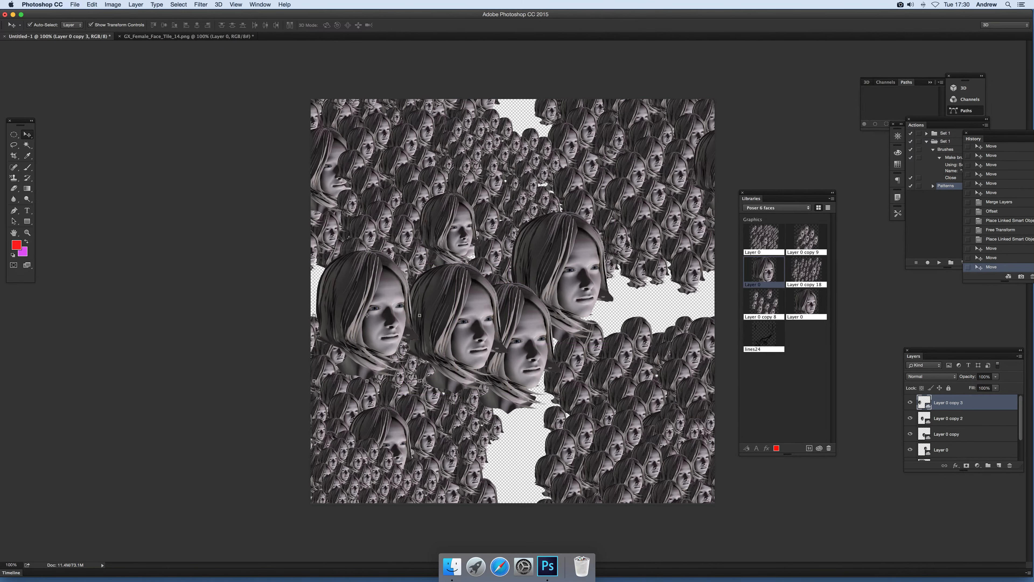
Step: Place two more scaled-down full face compositions from the library over the gap to the right of and below the large heads
{"action": "left_click_drag", "start_coordinate": [760, 255], "coordinate": [697, 395]}
{"action": "left_click_drag", "start_coordinate": [665, 319], "coordinate": [654, 292]}
{"action": "key", "text": "Return"}
{"action": "left_click_drag", "start_coordinate": [774, 251], "coordinate": [548, 173]}
{"action": "left_click_drag", "start_coordinate": [729, 364], "coordinate": [651, 296]}
{"action": "key", "text": "Return"}
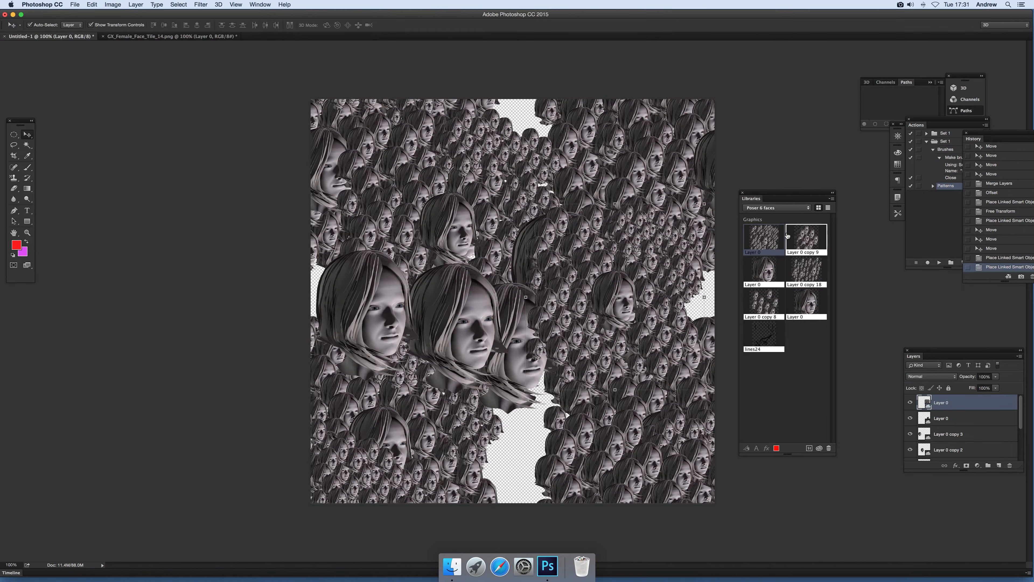
Step: Duplicate the face composition twice over the central heads and lower gap, and scale the upper copy down
{"action": "left_click_drag", "start_coordinate": [581, 263], "coordinate": [515, 167]}
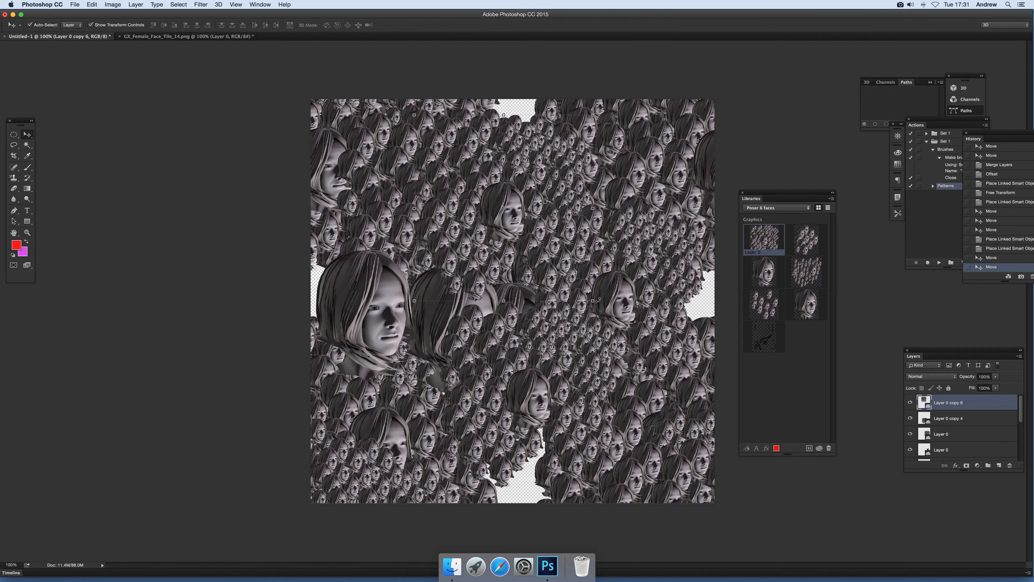
{"action": "left_click_drag", "start_coordinate": [592, 300], "coordinate": [570, 156]}
{"action": "key", "text": "Return"}
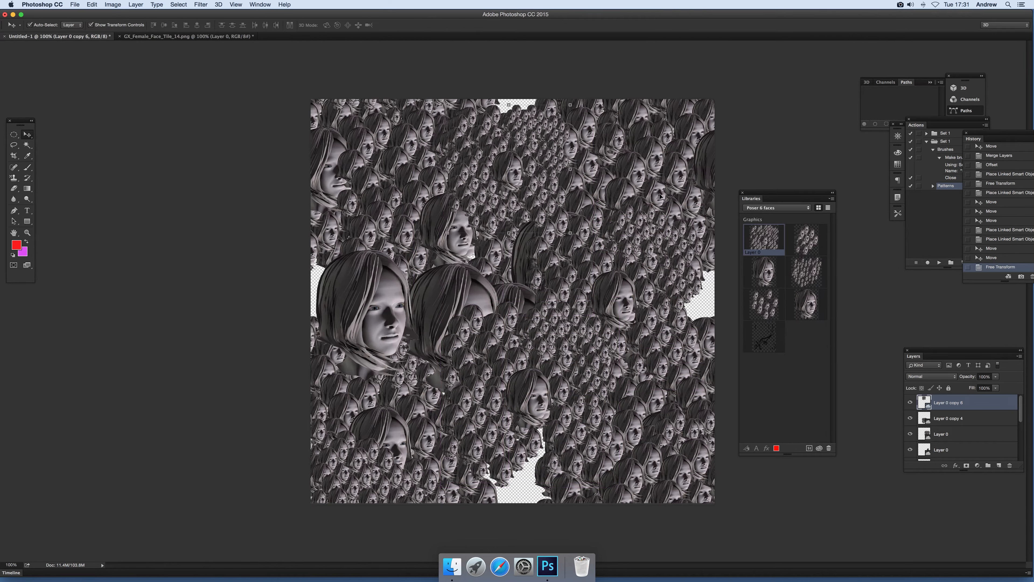
Step: Select all layers down to Layer 0 copy 5, merge them and reapply the last Offset filter to the result
{"action": "left_click", "coordinate": [672, 199]}
{"action": "mouse_move", "coordinate": [1021, 441]}
{"action": "left_mouse_down"}
{"action": "mouse_move", "coordinate": [1022, 416]}
{"action": "mouse_move", "coordinate": [1022, 453]}
{"action": "left_mouse_up"}
{"action": "key", "text": "super+alt+a"}
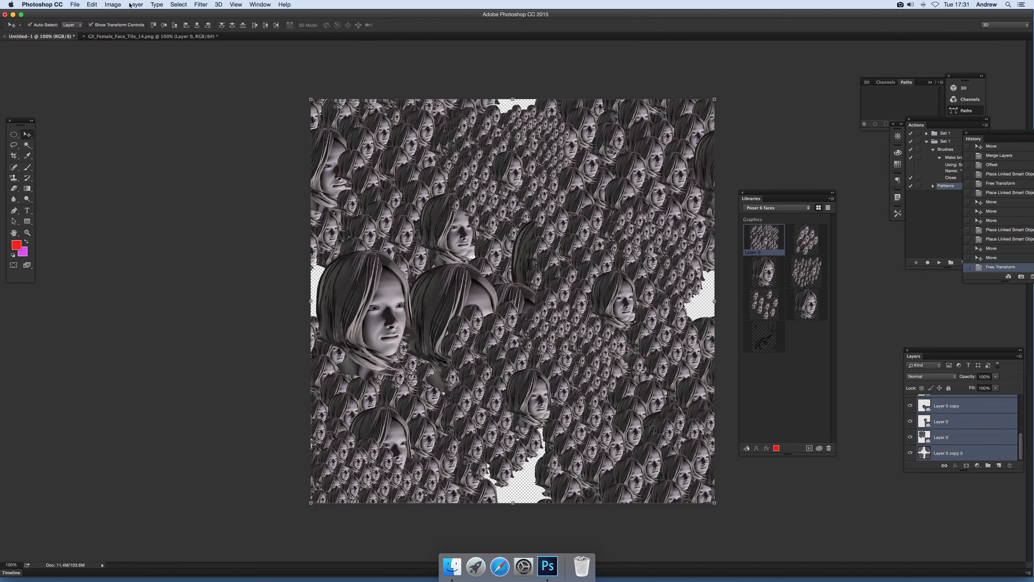
{"action": "left_click", "coordinate": [136, 8]}
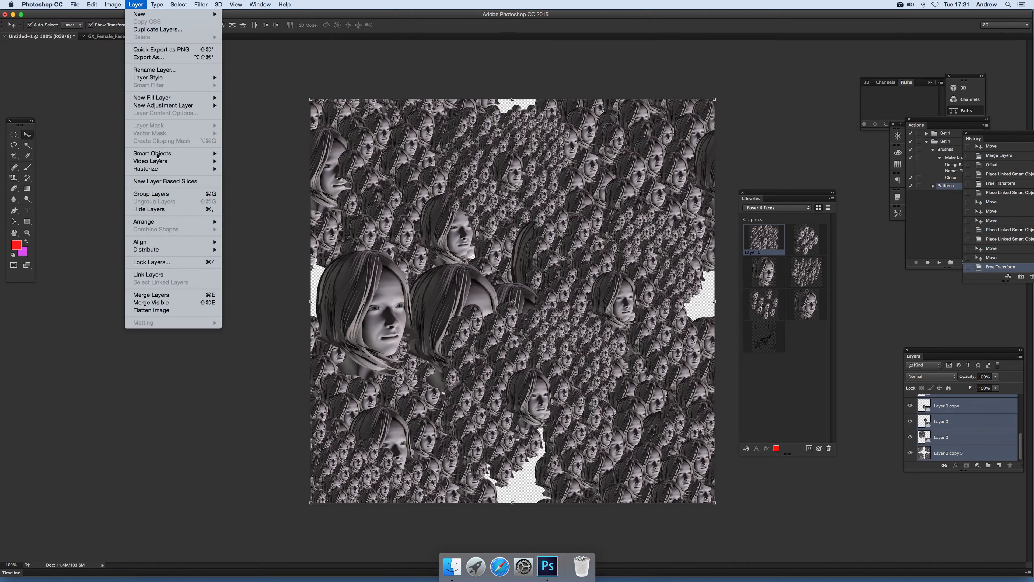
{"action": "left_click", "coordinate": [169, 295]}
{"action": "left_click", "coordinate": [201, 5]}
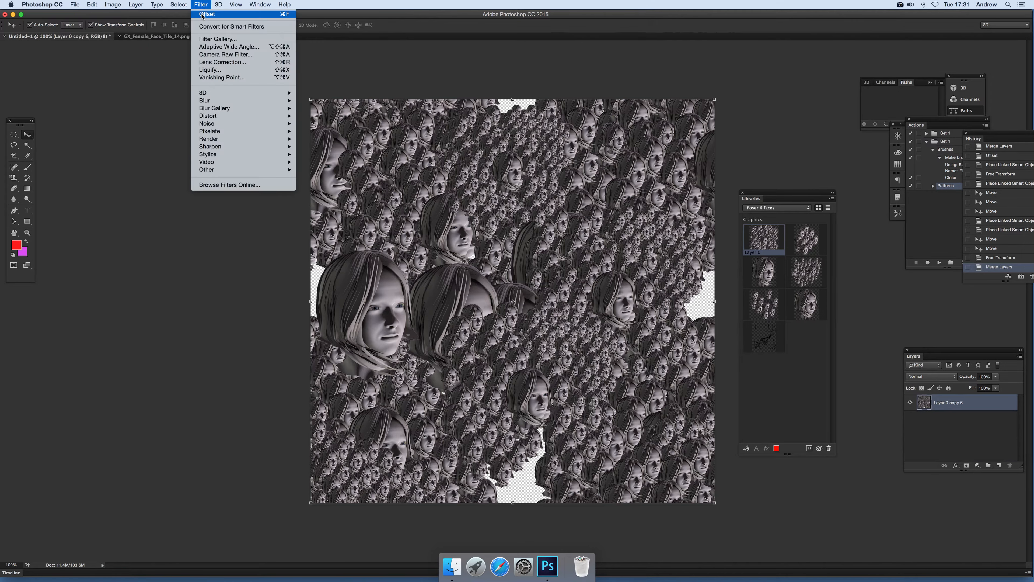
{"action": "left_click", "coordinate": [202, 15]}
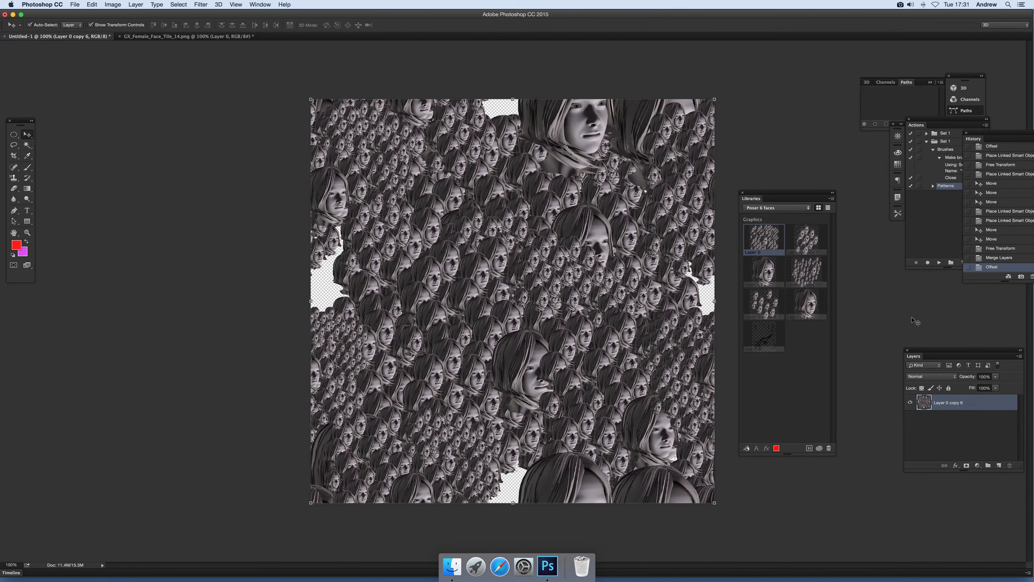
Step: Place the full face composition from the library and scale it down over the gap at the canvas's left edge
{"action": "left_click_drag", "start_coordinate": [805, 285], "coordinate": [578, 293]}
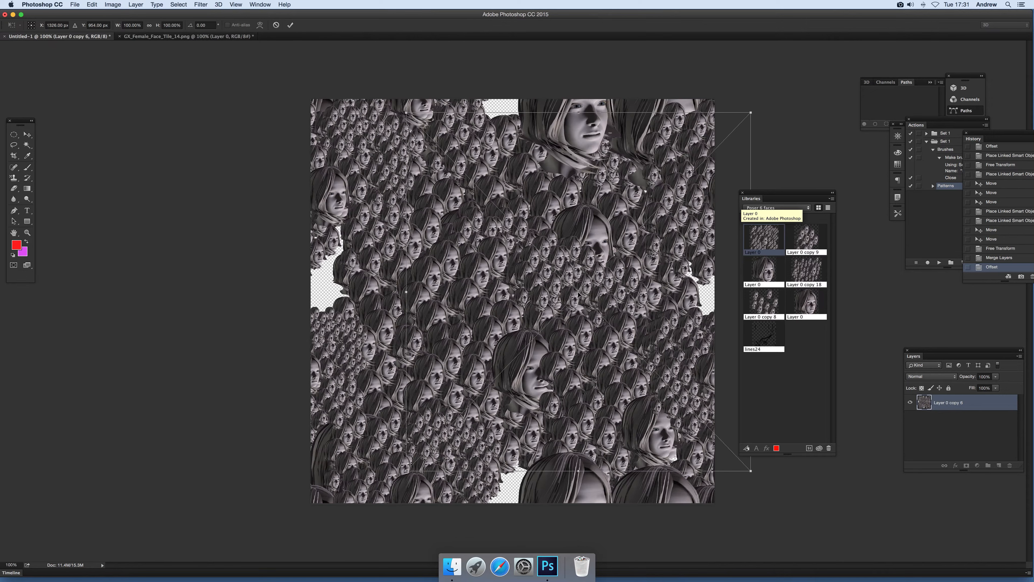
{"action": "left_click_drag", "start_coordinate": [406, 112], "coordinate": [596, 387]}
{"action": "left_click_drag", "start_coordinate": [680, 366], "coordinate": [380, 260]}
{"action": "key", "text": "Return"}
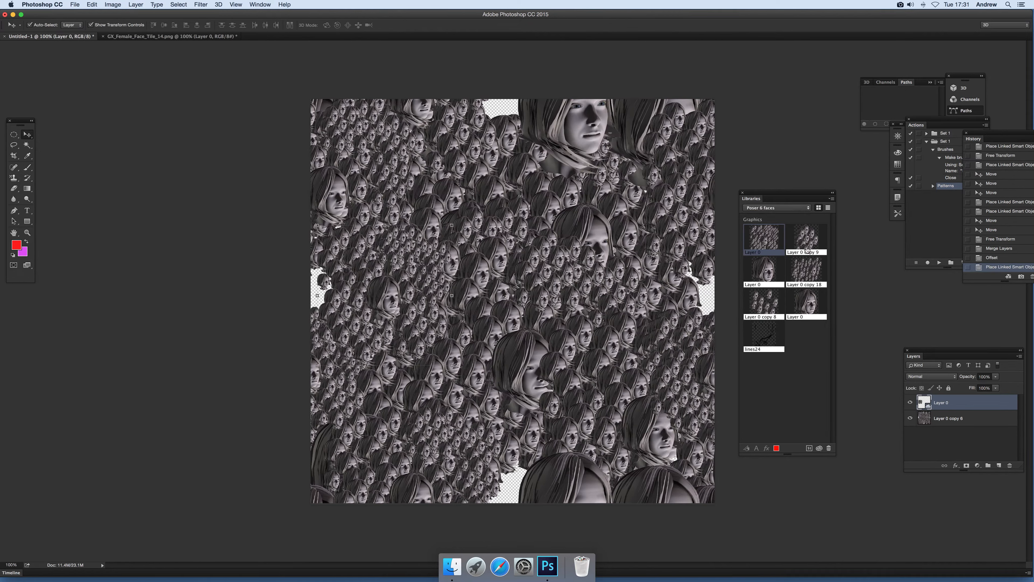
Step: Place the Layer 0 copy 9 head cluster in the canvas centre, shift it upward and duplicate it toward the lower edge
{"action": "left_click_drag", "start_coordinate": [806, 242], "coordinate": [509, 247]}
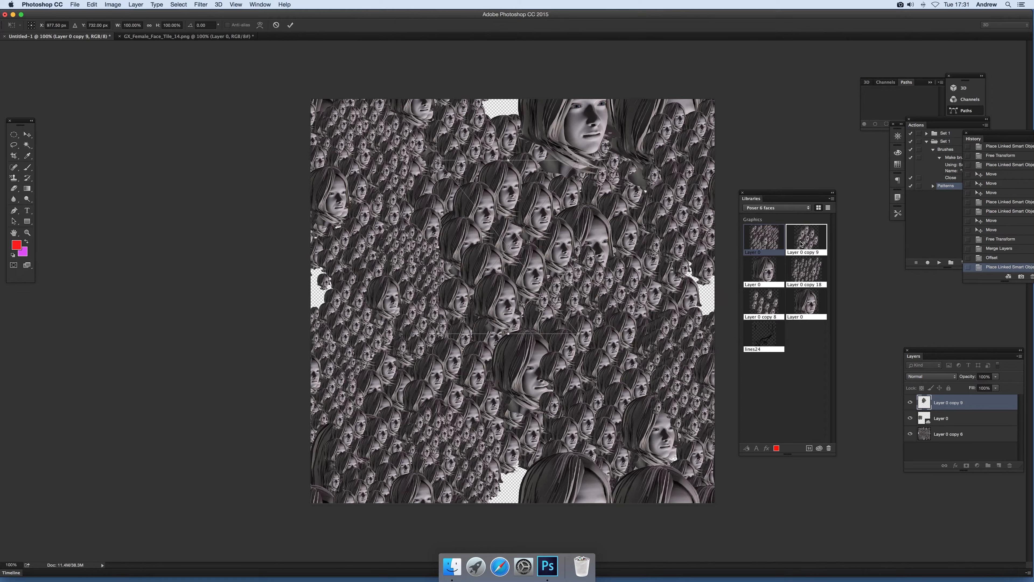
{"action": "left_click", "coordinate": [290, 25]}
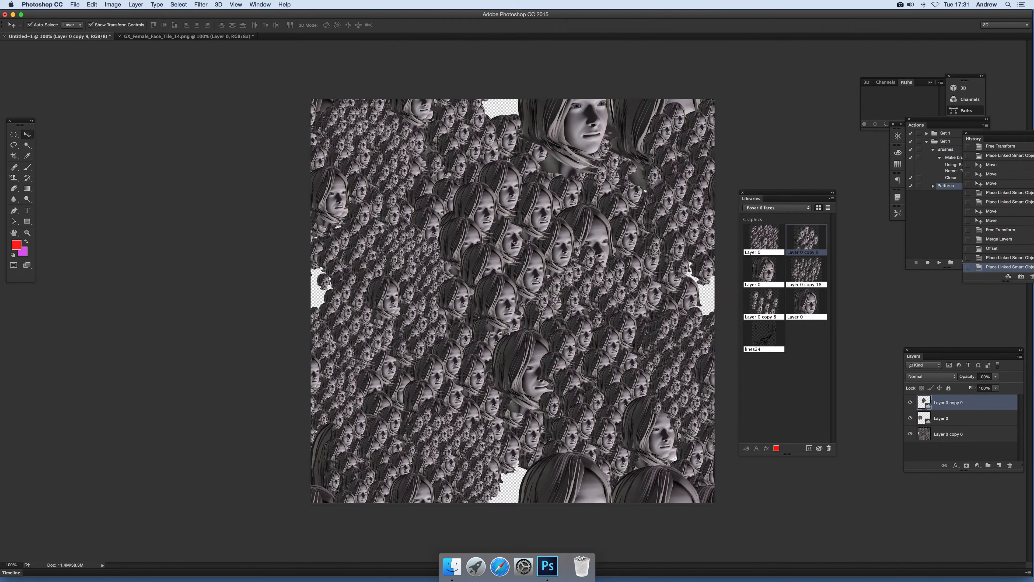
{"action": "left_click_drag", "start_coordinate": [529, 304], "coordinate": [518, 433]}
Step: Select all layers from Layer 0 copy 6 up to Layer 0 copy 10 and merge them
{"action": "left_click", "coordinate": [610, 366]}
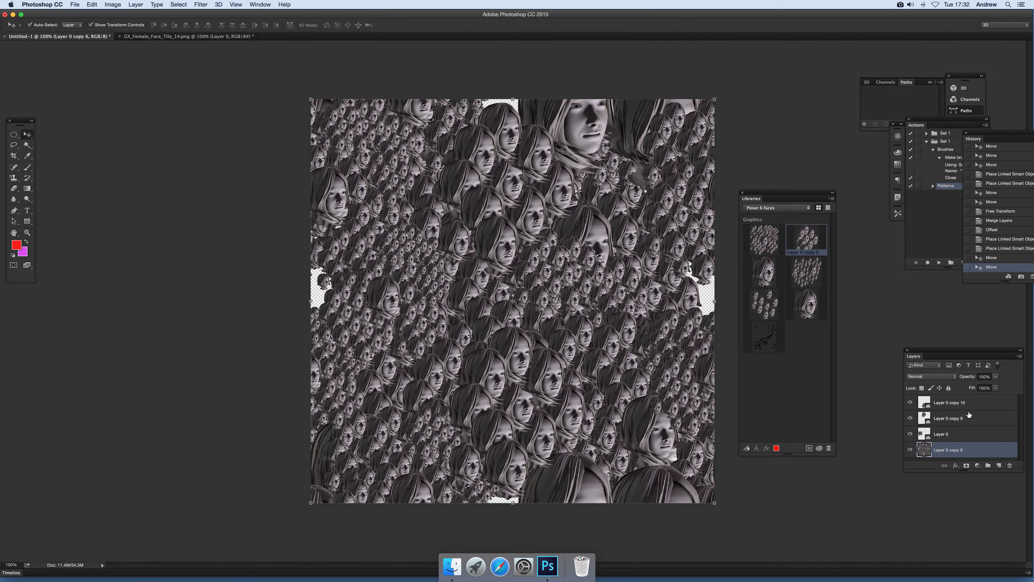
{"action": "left_click", "coordinate": [949, 404], "text": "shift"}
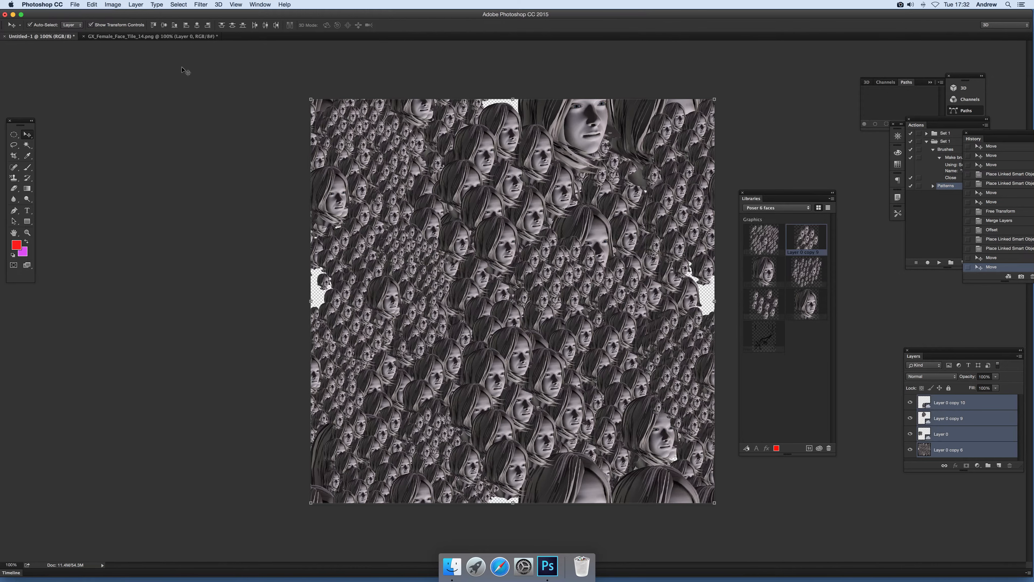
{"action": "left_click", "coordinate": [135, 4]}
{"action": "left_click", "coordinate": [151, 294]}
Step: Define the merged artwork as a pattern named Pattern 2
{"action": "left_click", "coordinate": [92, 4]}
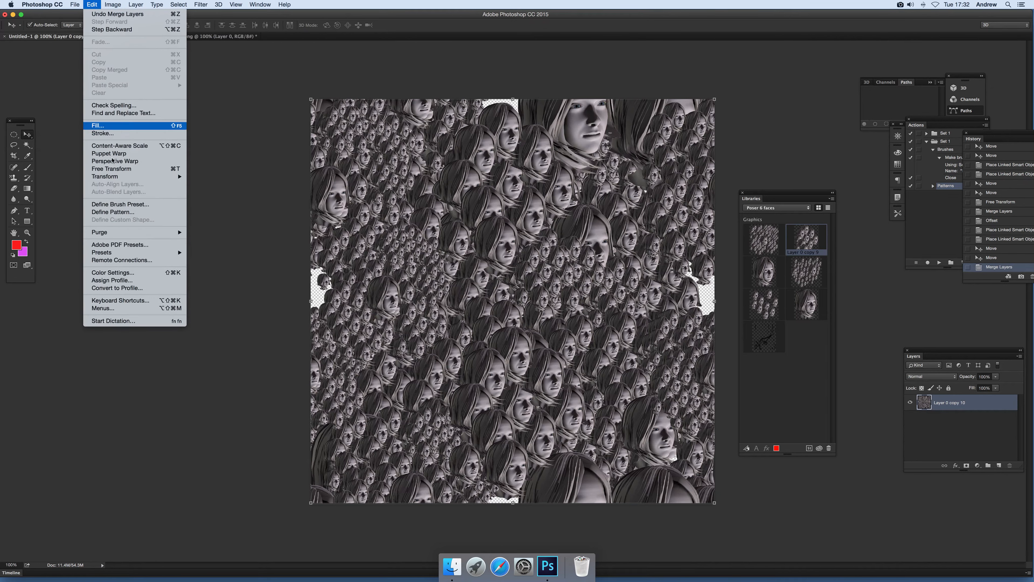
{"action": "left_click", "coordinate": [185, 213]}
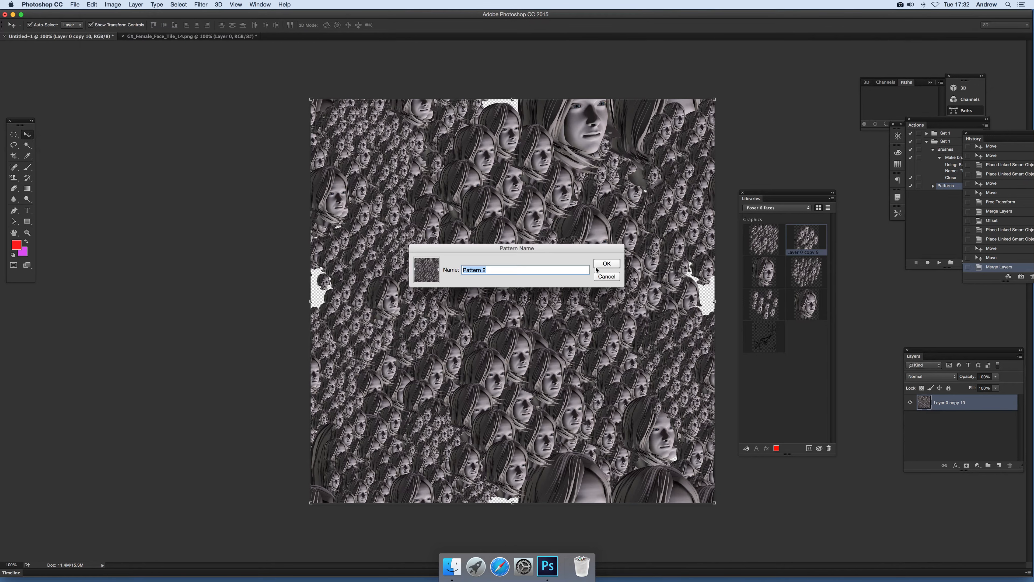
{"action": "left_click", "coordinate": [600, 264]}
Step: Add a pattern fill layer at 100% scale with its pattern repositioned over the edge gaps, and duplicate it shifted down and to the left
{"action": "left_click", "coordinate": [138, 5]}
{"action": "mouse_move", "coordinate": [150, 100]}
{"action": "left_click", "coordinate": [241, 113]}
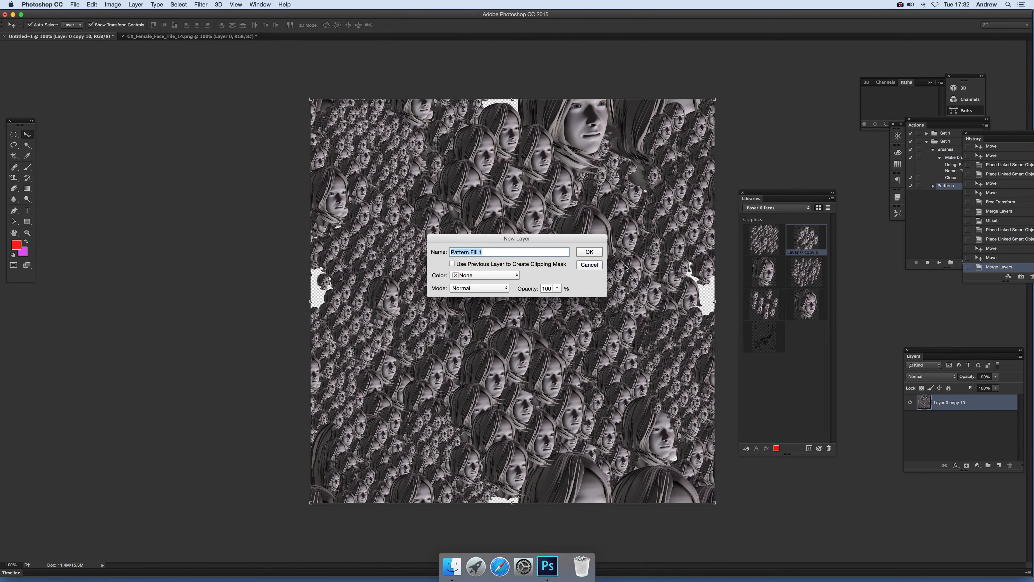
{"action": "left_click", "coordinate": [589, 252]}
{"action": "left_click_drag", "start_coordinate": [587, 276], "coordinate": [445, 222]}
{"action": "left_click_drag", "start_coordinate": [506, 264], "coordinate": [432, 281]}
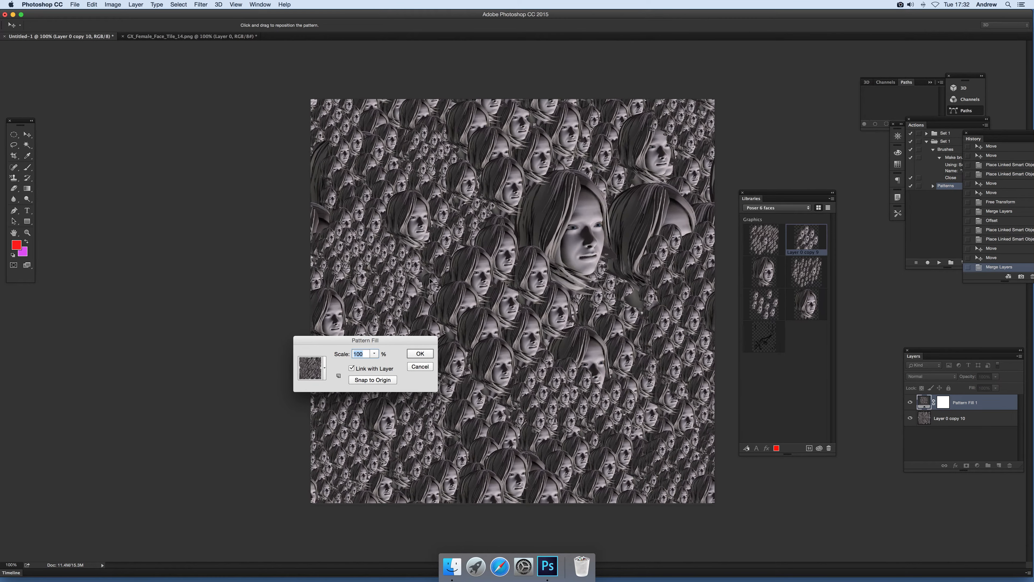
{"action": "left_click", "coordinate": [420, 354]}
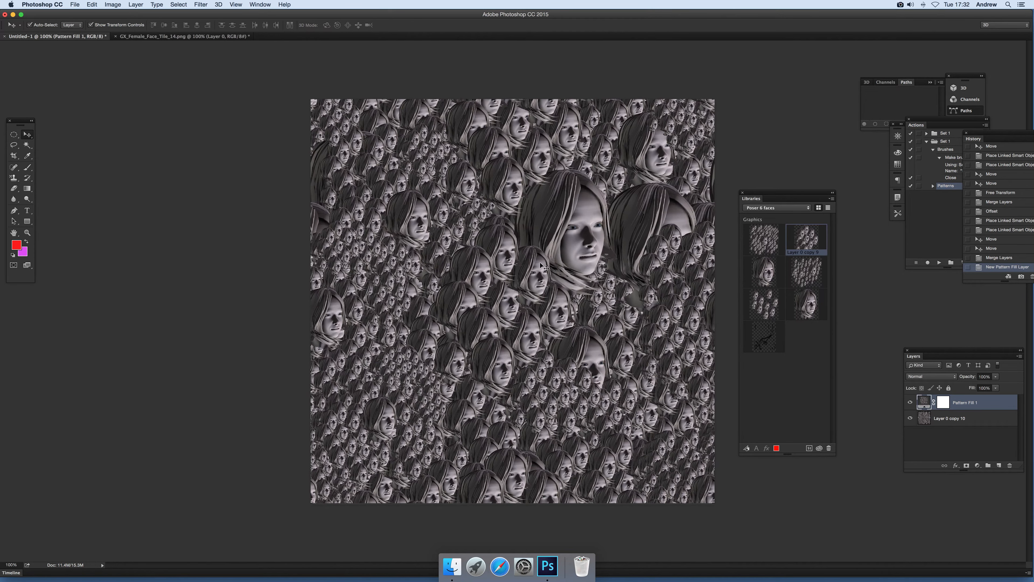
{"action": "left_click_drag", "start_coordinate": [549, 262], "coordinate": [447, 274]}
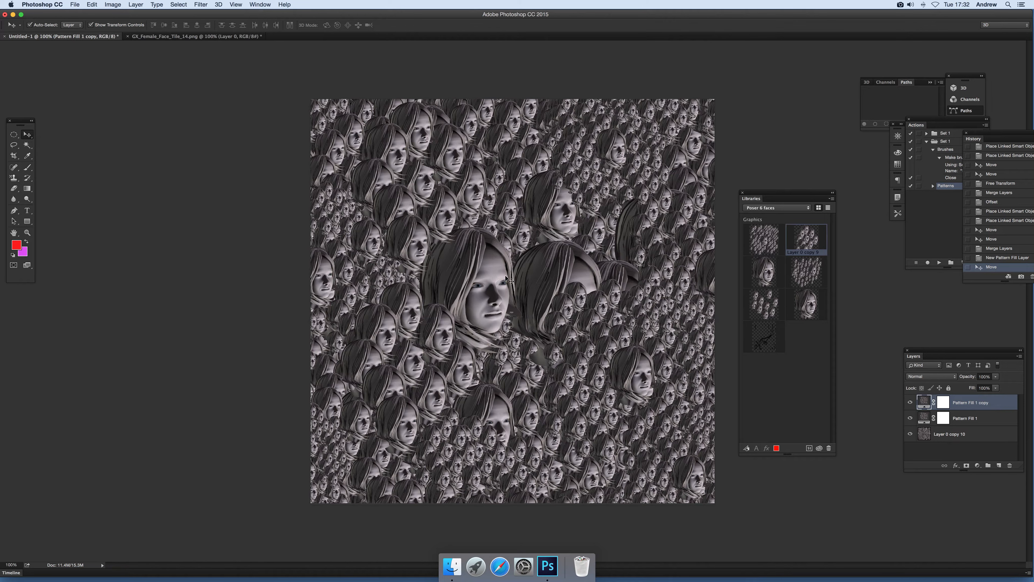
Step: Place the large single-head graphic from the library over the pattern and duplicate it to the upper right and lower centre
{"action": "left_click_drag", "start_coordinate": [541, 231], "coordinate": [557, 302]}
{"action": "left_click_drag", "start_coordinate": [512, 214], "coordinate": [582, 379]}
{"action": "key", "text": "Return"}
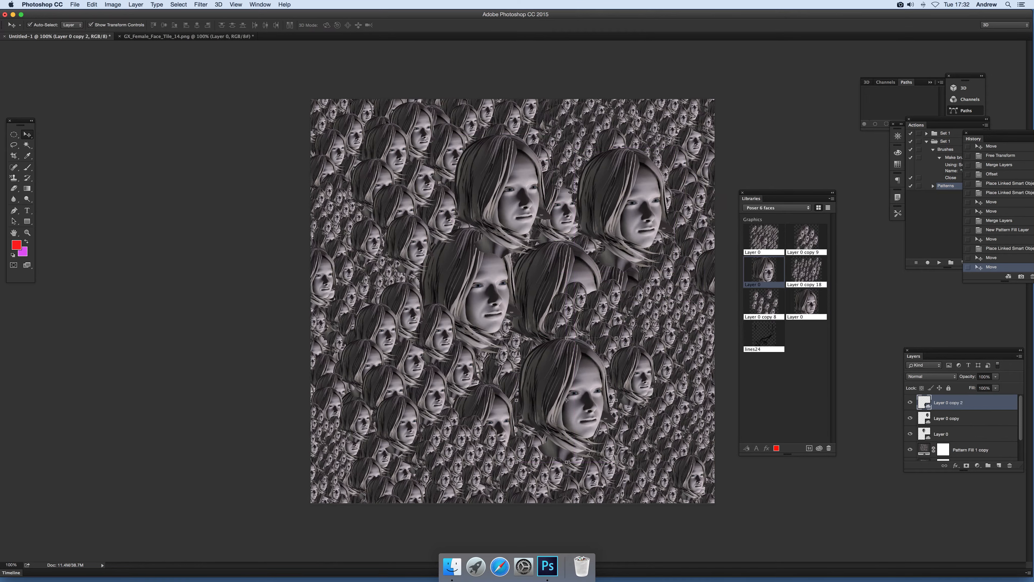
Step: Scale down the lower-centre head and duplicate it three times around the lower half of the canvas
{"action": "left_click_drag", "start_coordinate": [616, 463], "coordinate": [578, 414]}
{"action": "key", "text": "Return"}
{"action": "left_click_drag", "start_coordinate": [554, 356], "coordinate": [593, 438]}
{"action": "left_click_drag", "start_coordinate": [668, 350], "coordinate": [676, 304]}
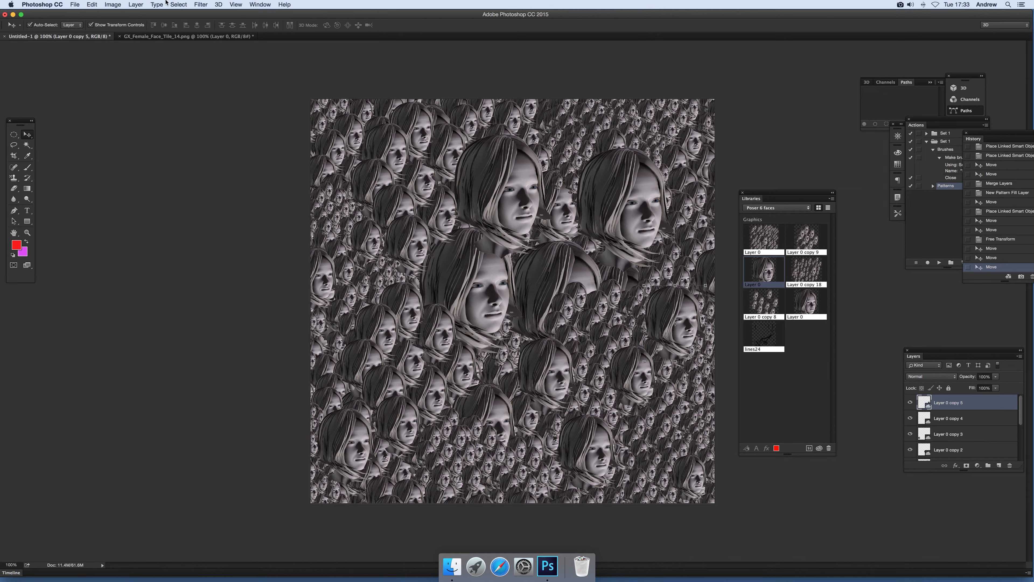
Step: Flatten the image into a single background layer
{"action": "left_click", "coordinate": [157, 4]}
{"action": "mouse_move", "coordinate": [135, 5]}
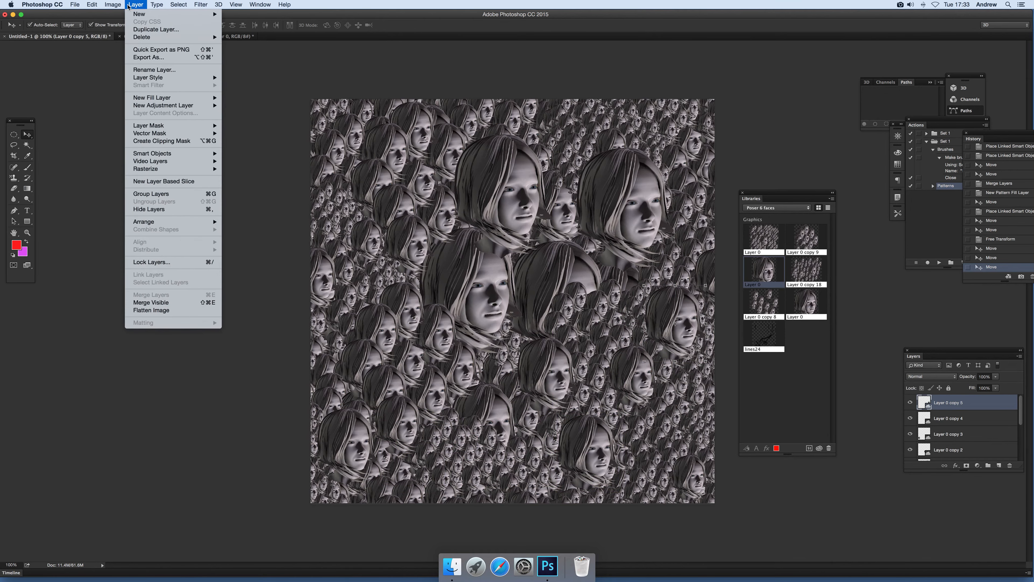
{"action": "left_click", "coordinate": [136, 310]}
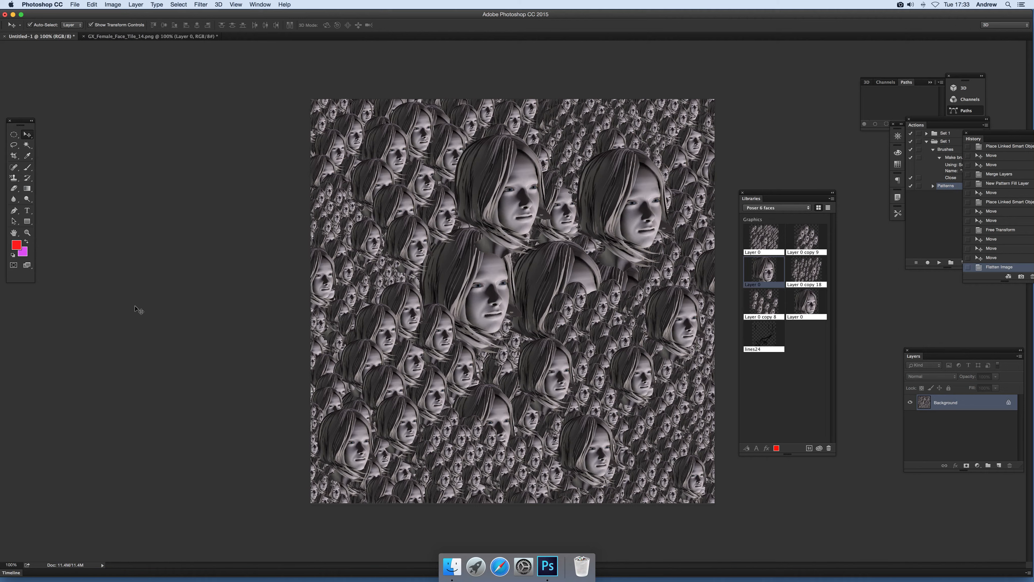
Step: Apply a Gaussian Blur with a radius of about 8.7 pixels to the flattened background
{"action": "left_click", "coordinate": [197, 5]}
{"action": "mouse_move", "coordinate": [212, 95]}
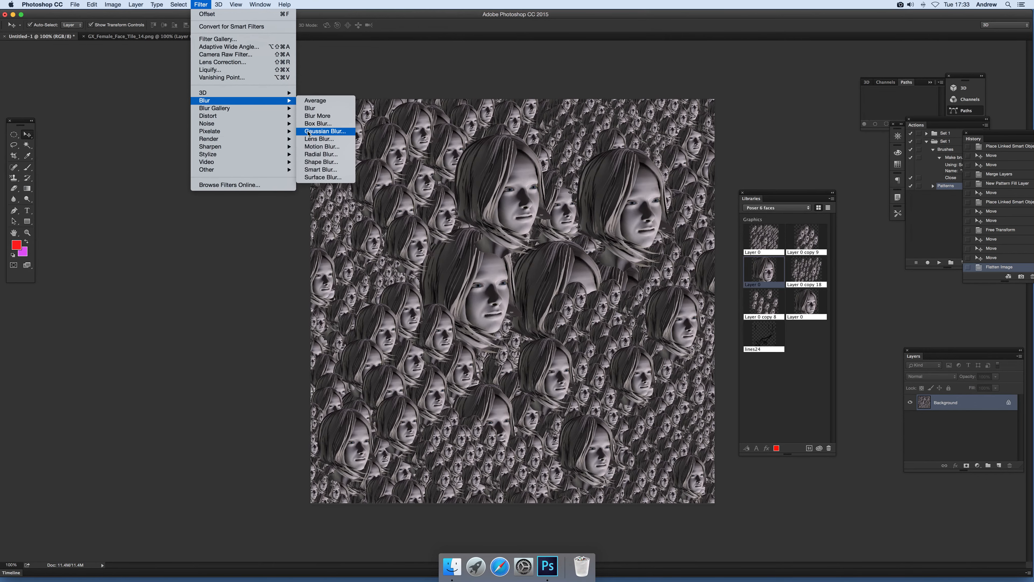
{"action": "left_click", "coordinate": [321, 131]}
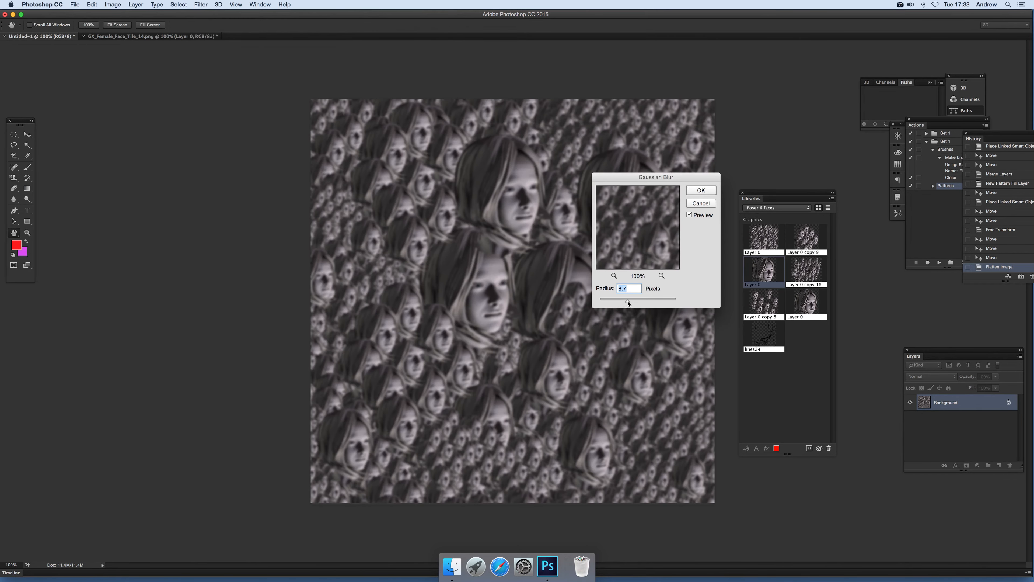
{"action": "left_click", "coordinate": [701, 190]}
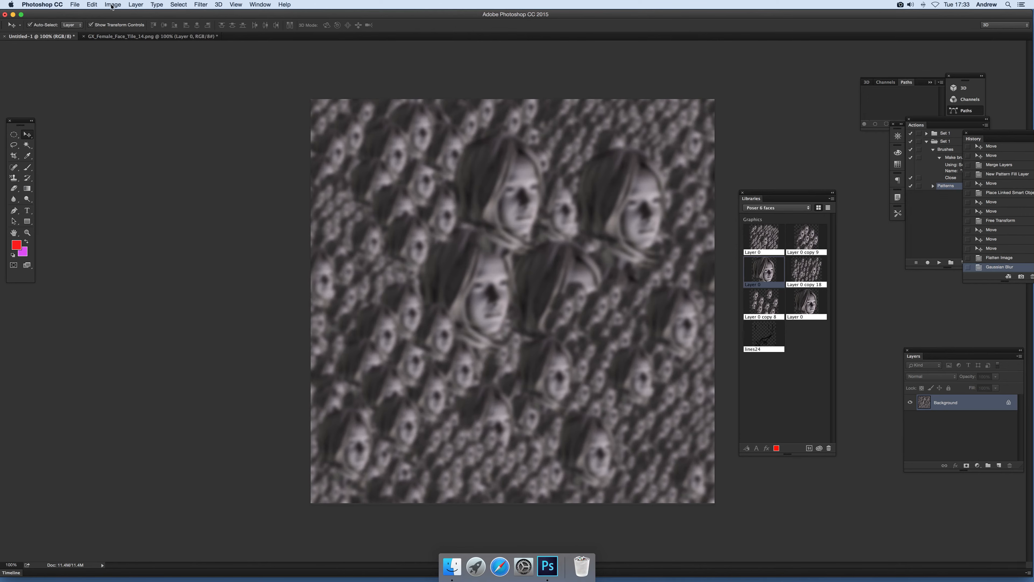
Step: Add a pattern fill layer of the heads at 100% scale above the blurred background and reposition its pattern
{"action": "left_click", "coordinate": [136, 5]}
{"action": "mouse_move", "coordinate": [175, 98]}
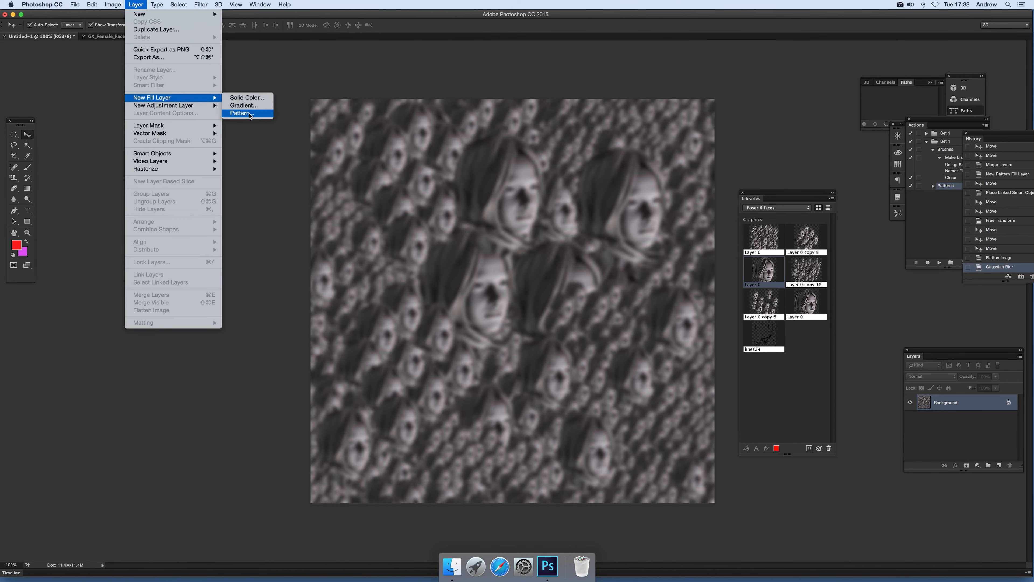
{"action": "left_click", "coordinate": [241, 113]}
{"action": "left_click", "coordinate": [589, 252]}
{"action": "left_click_drag", "start_coordinate": [485, 228], "coordinate": [580, 190]}
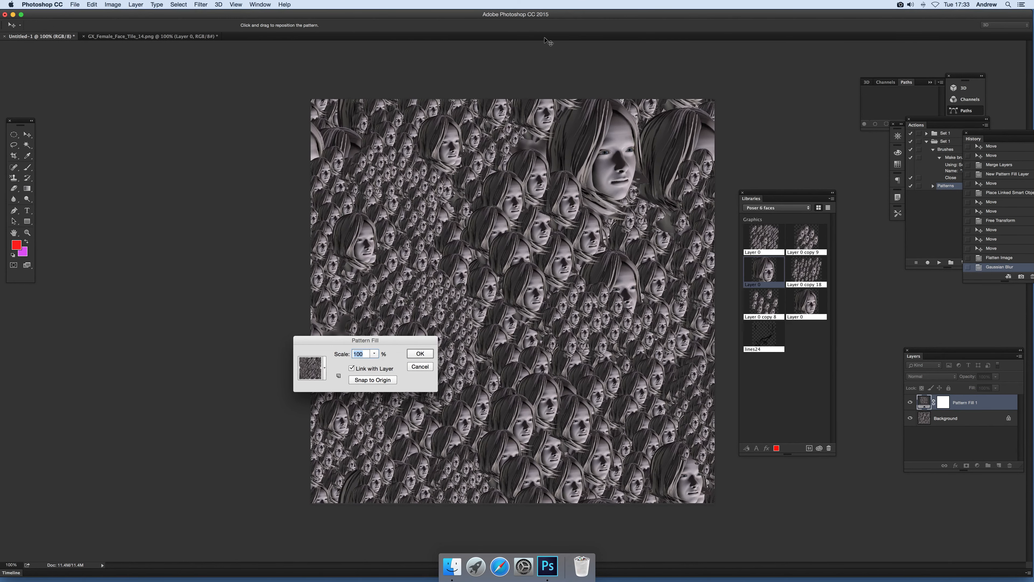
{"action": "left_click", "coordinate": [427, 357]}
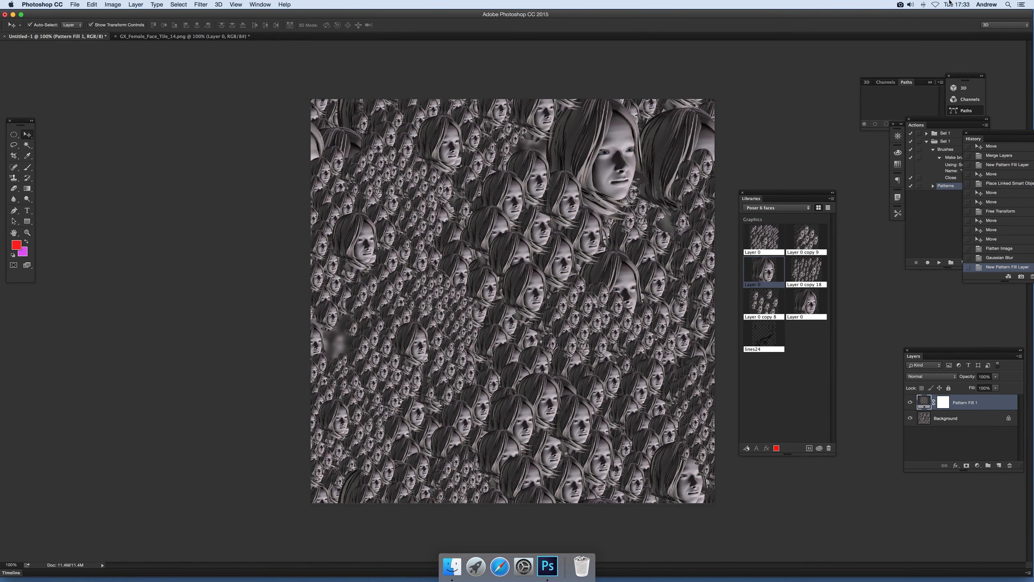
{"action": "left_click", "coordinate": [900, 4]}
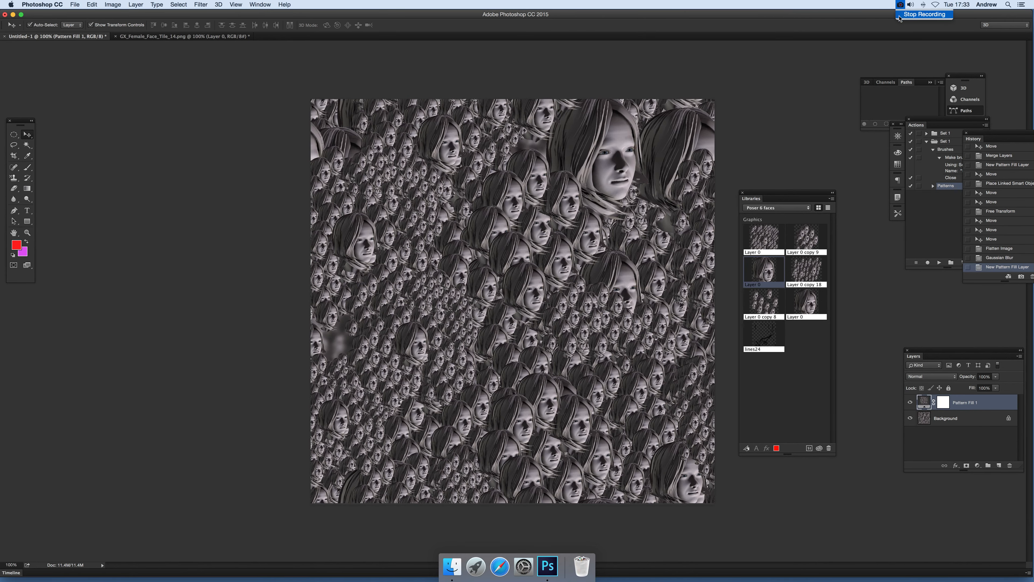